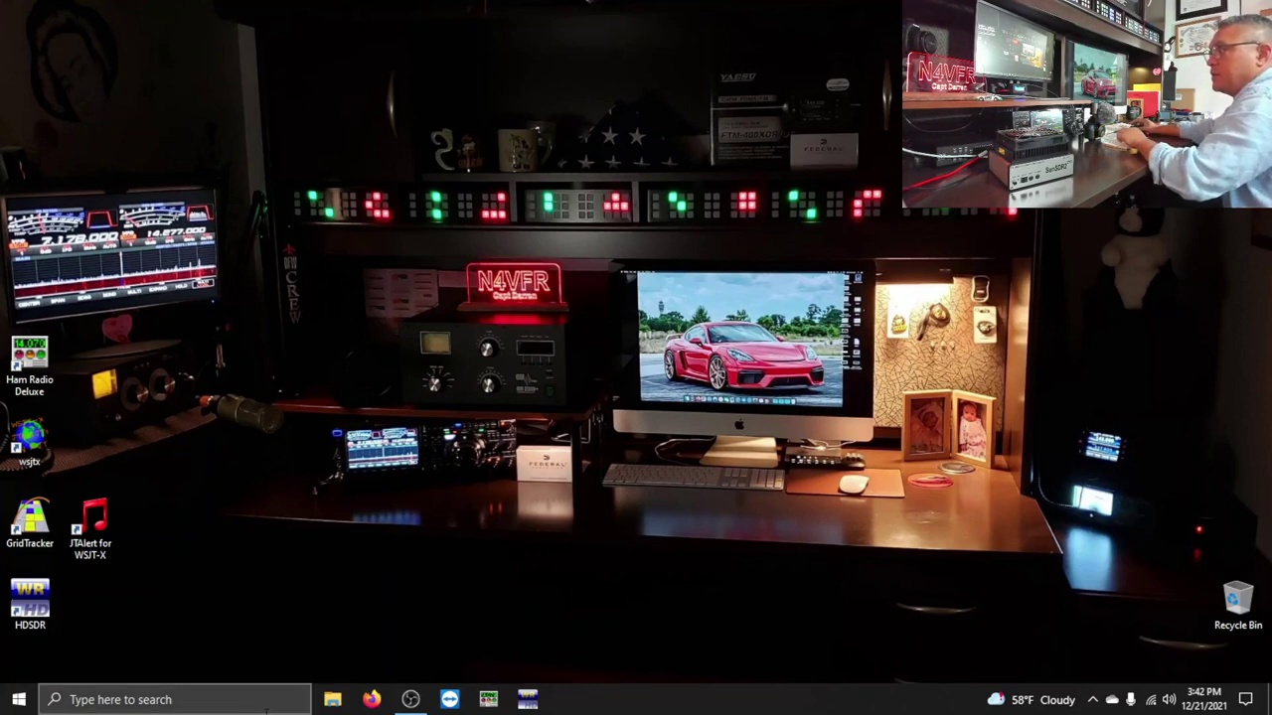
- Start Firefox and load eesdr.com, the Expert Electronics English home page
left_click(369, 700)
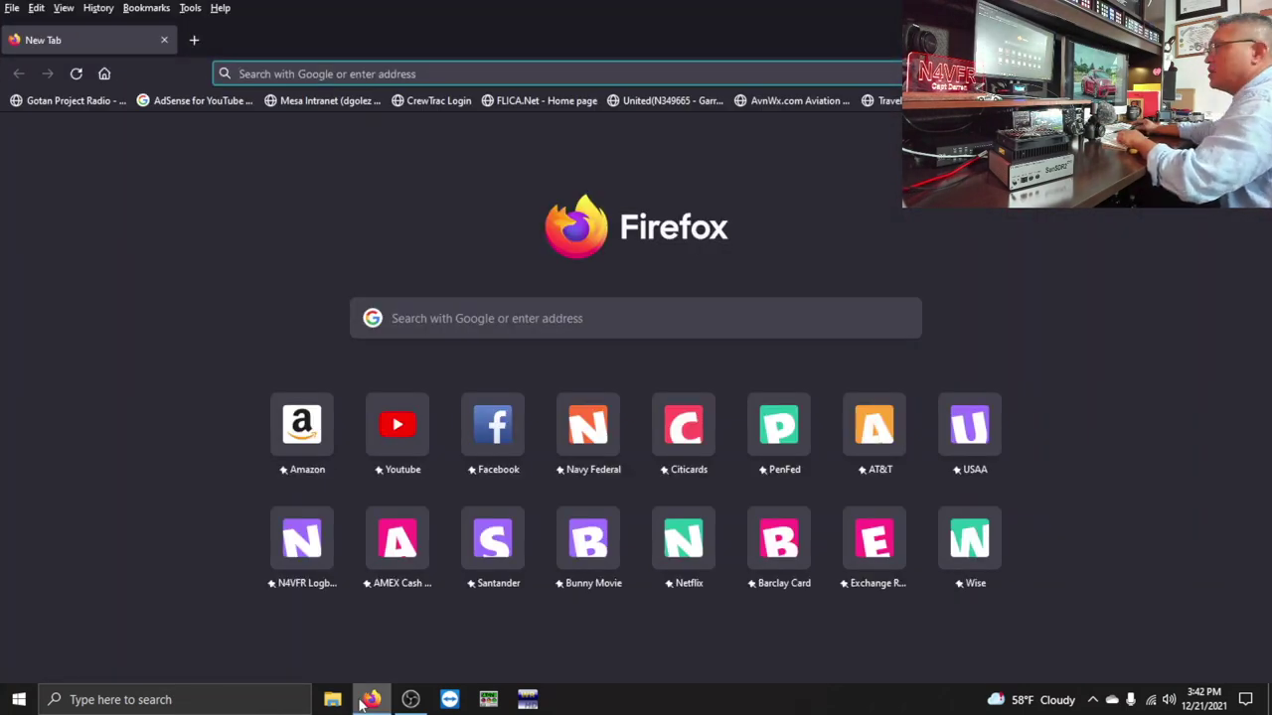
left_click(502, 320)
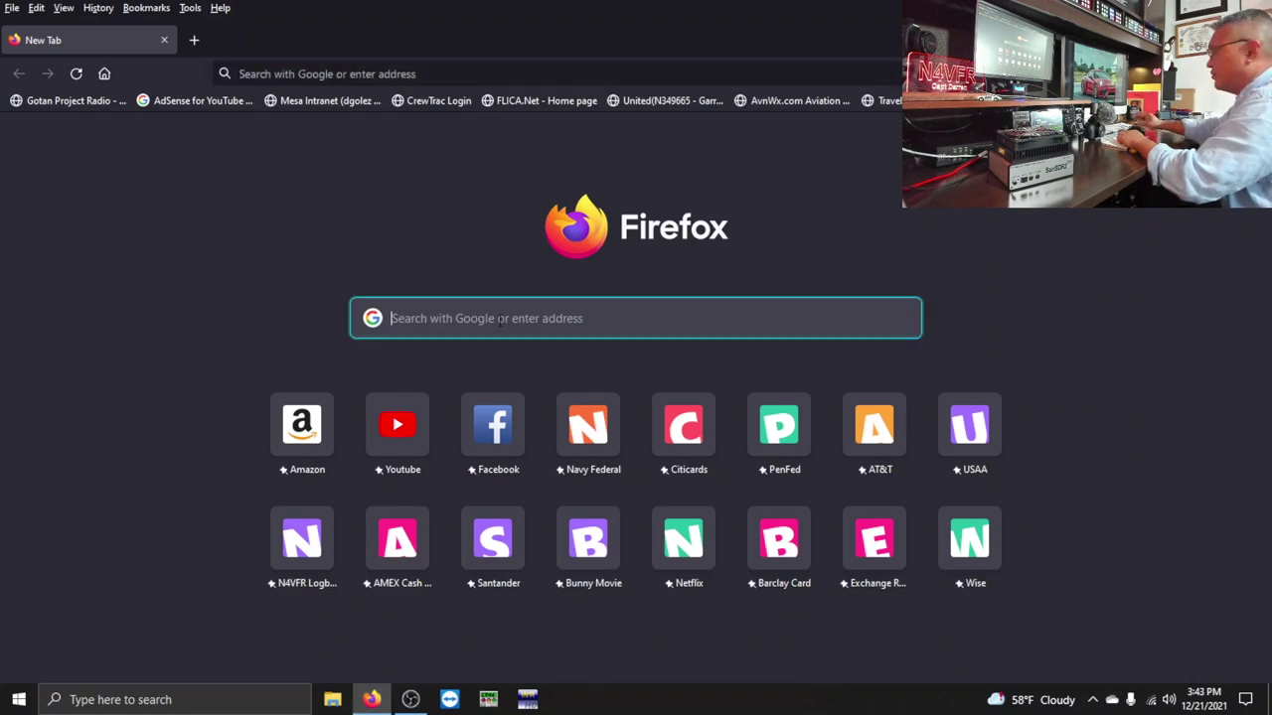
type("ee")
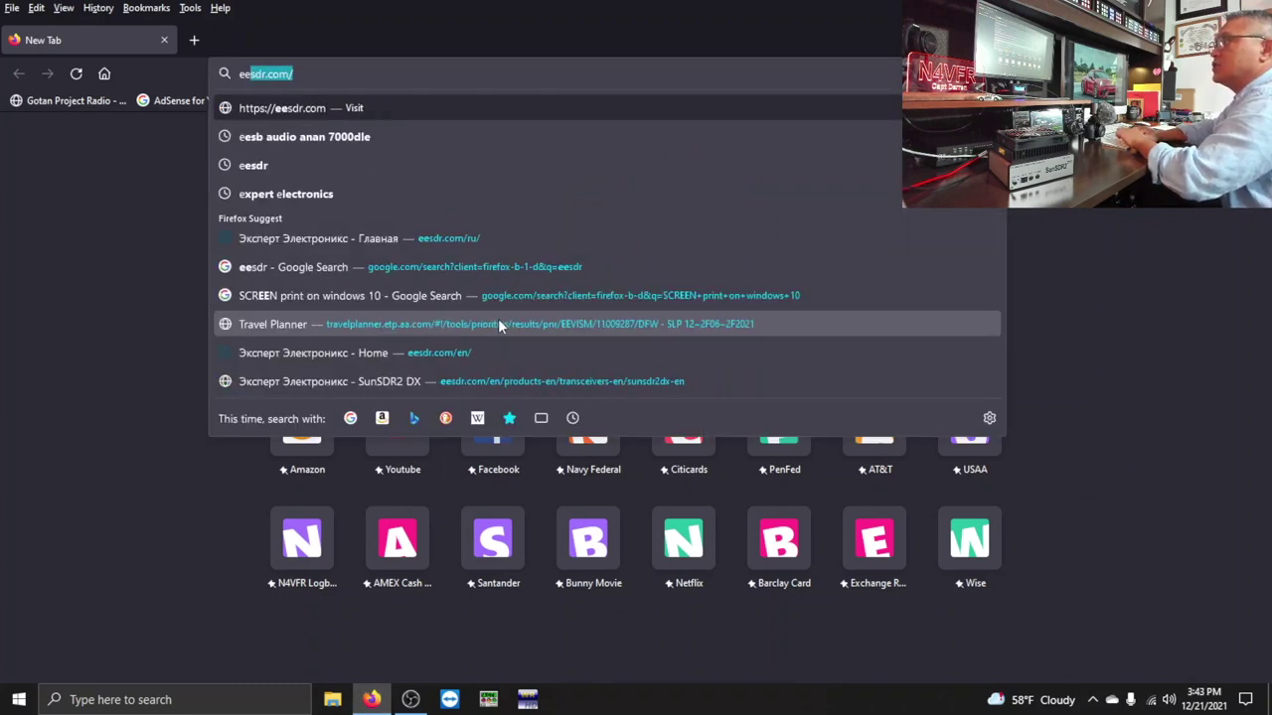
type("sdr")
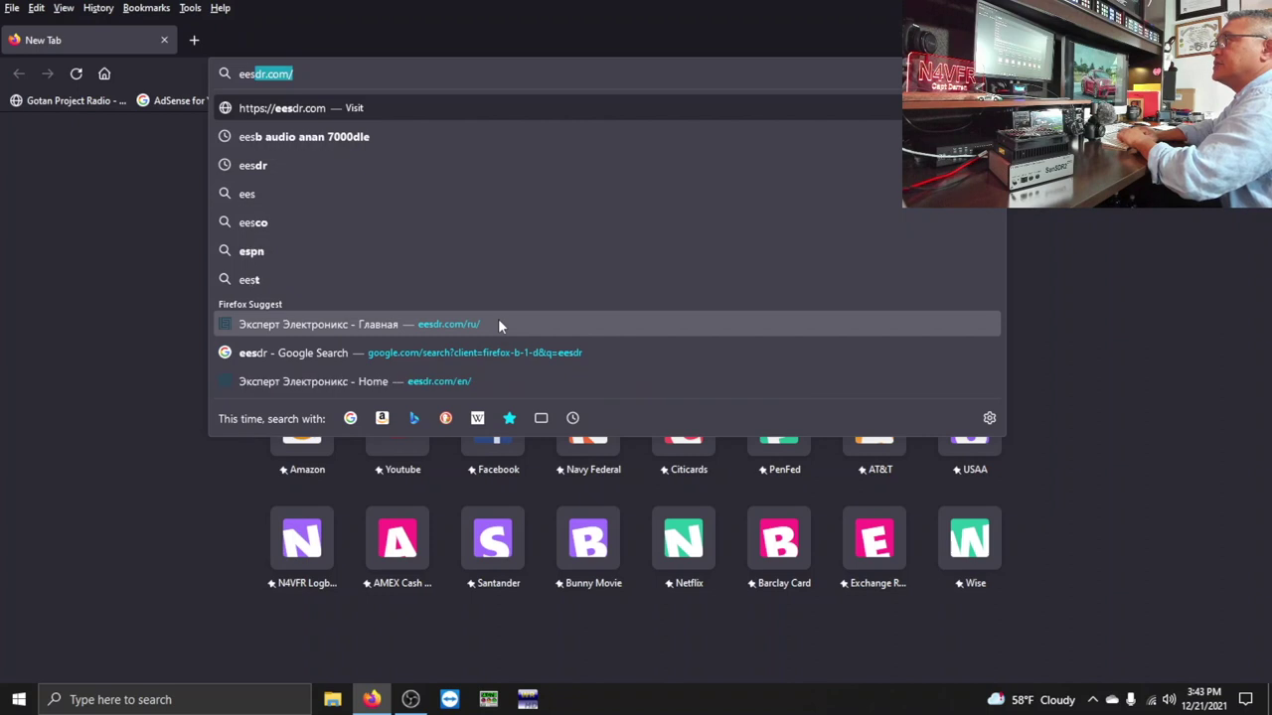
type(".com")
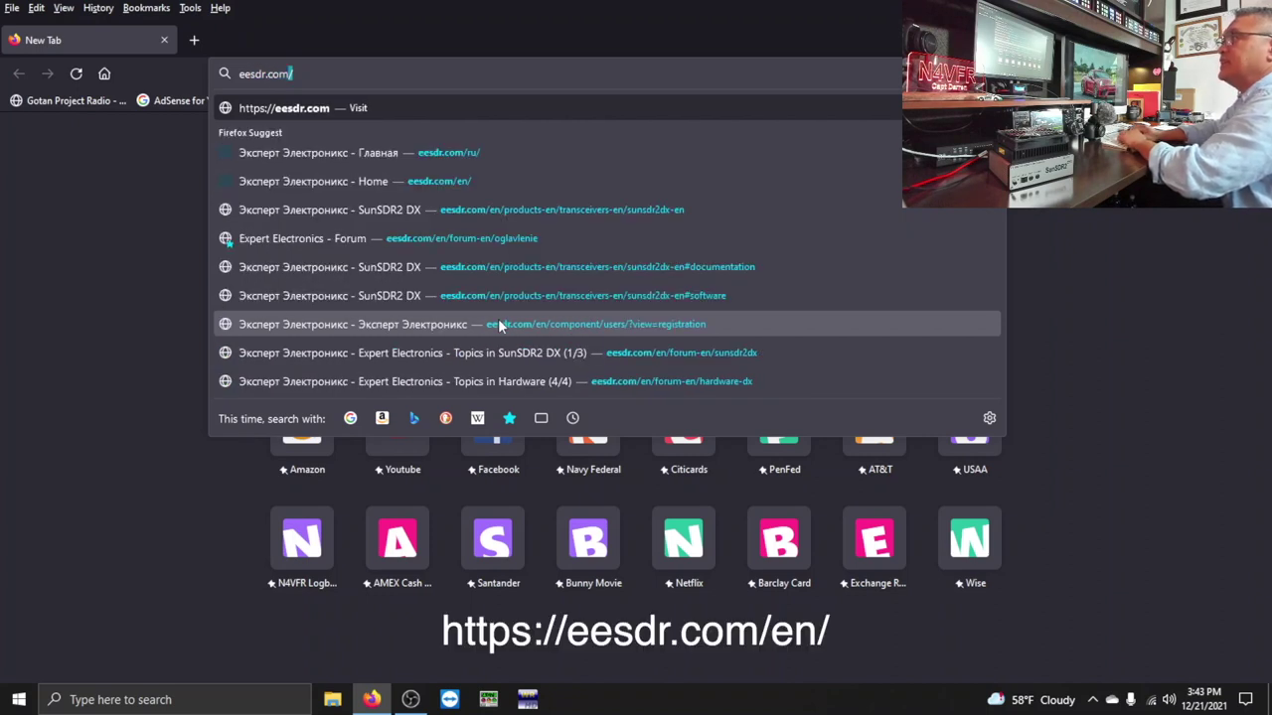
key("Return")
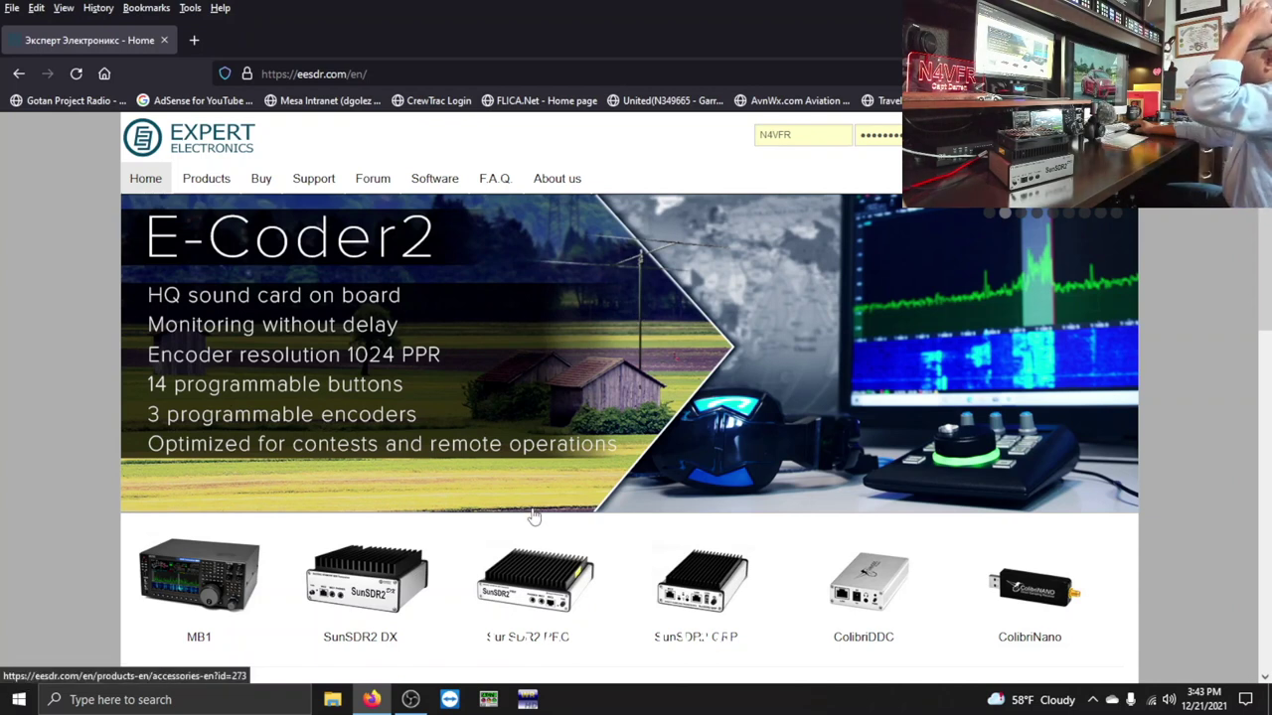
- Go to the SunSDR2 DX product page and show its Software downloads
scroll(534, 559, "down", 1)
scroll(526, 547, "down", 3)
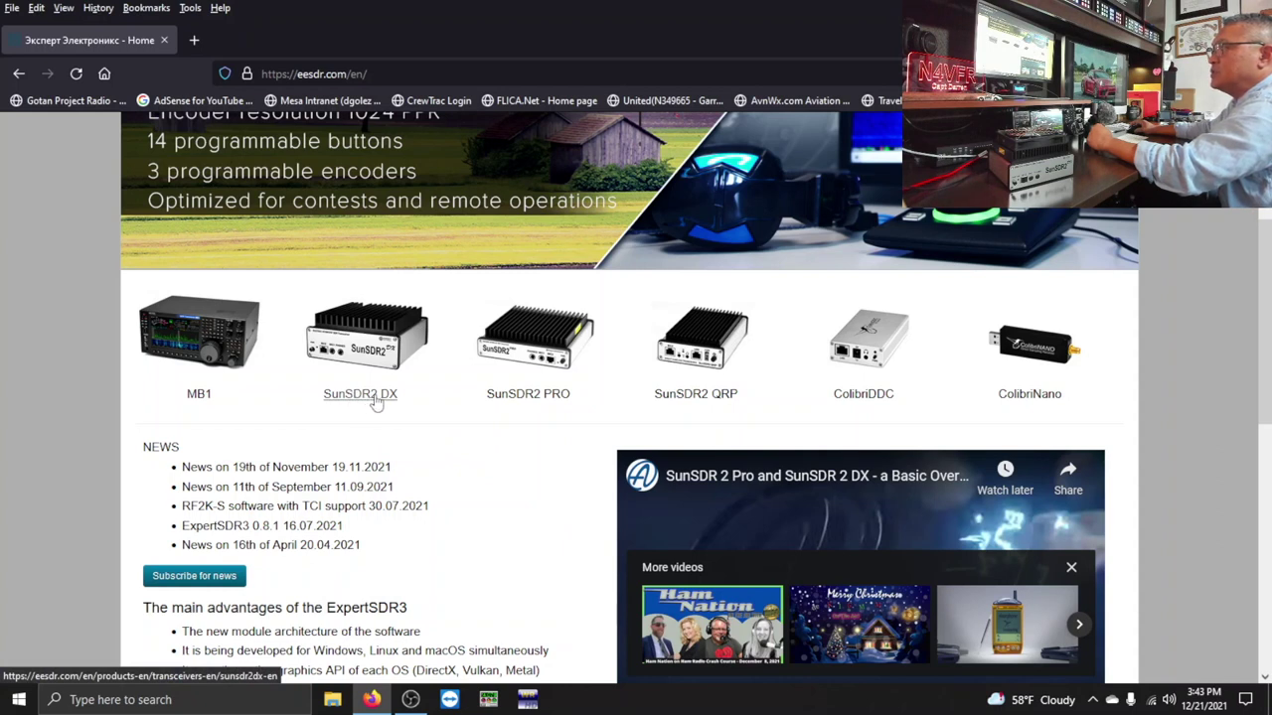
left_click(376, 401)
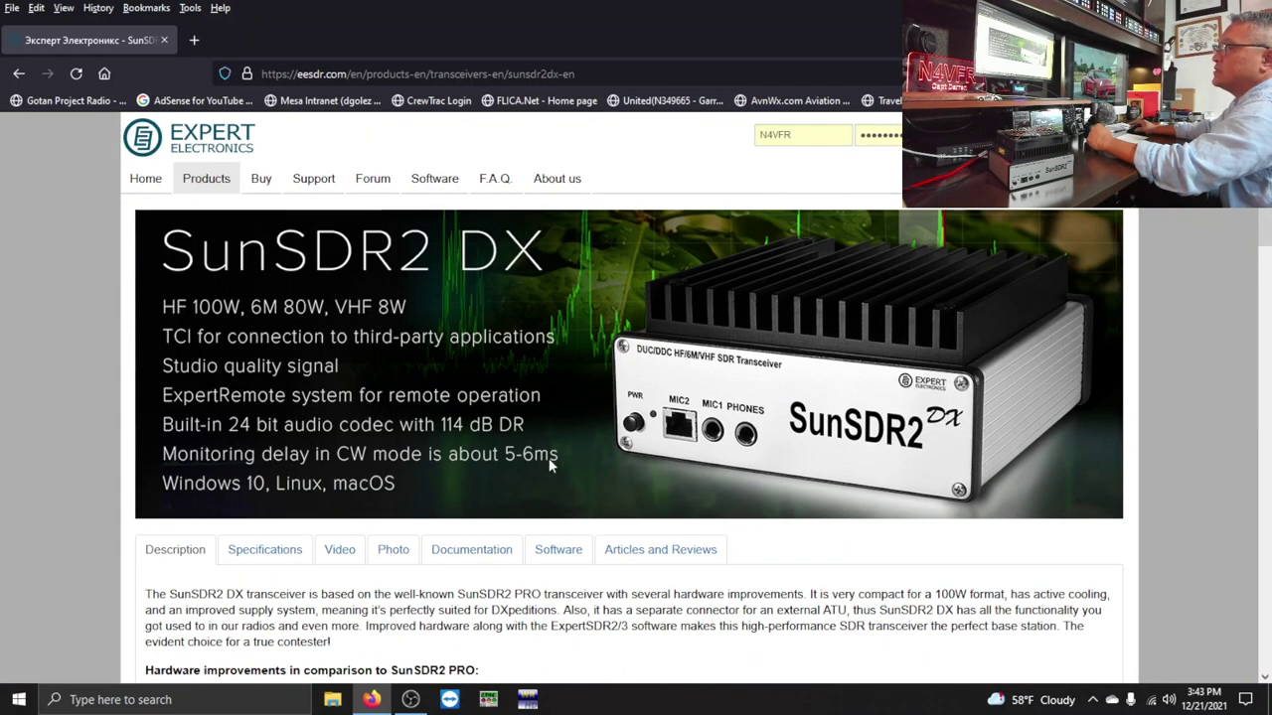
scroll(569, 551, "down", 2)
scroll(569, 550, "down", 1)
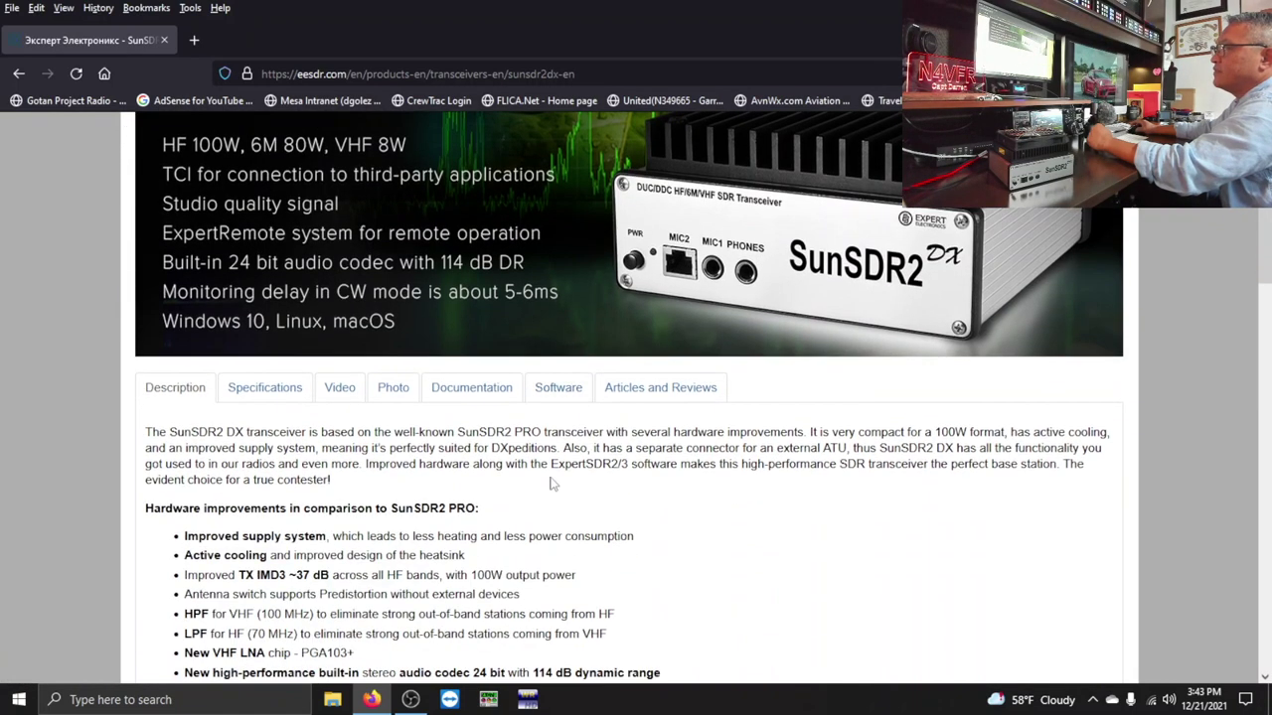
left_click(559, 390)
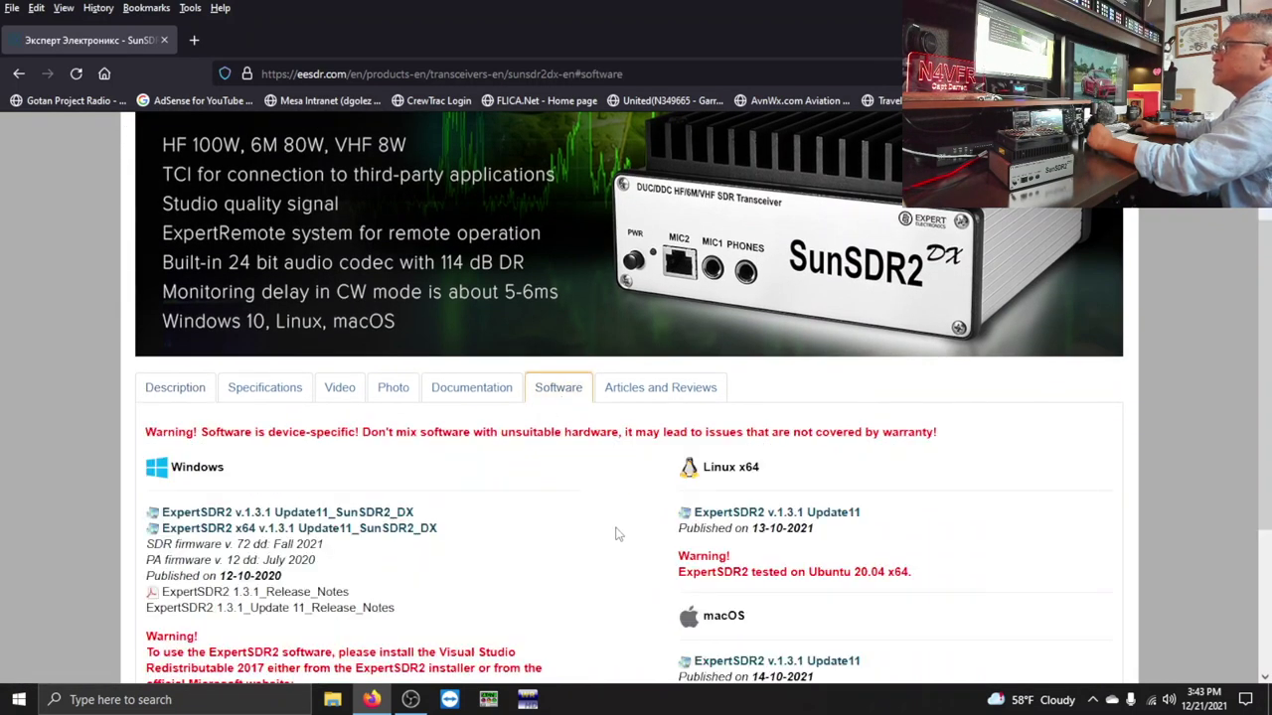
- Save the ExpertSDR2 x64 v.1.3.1 Update11_SunSDR2_DX installer zip to disk
scroll(615, 530, "down", 2)
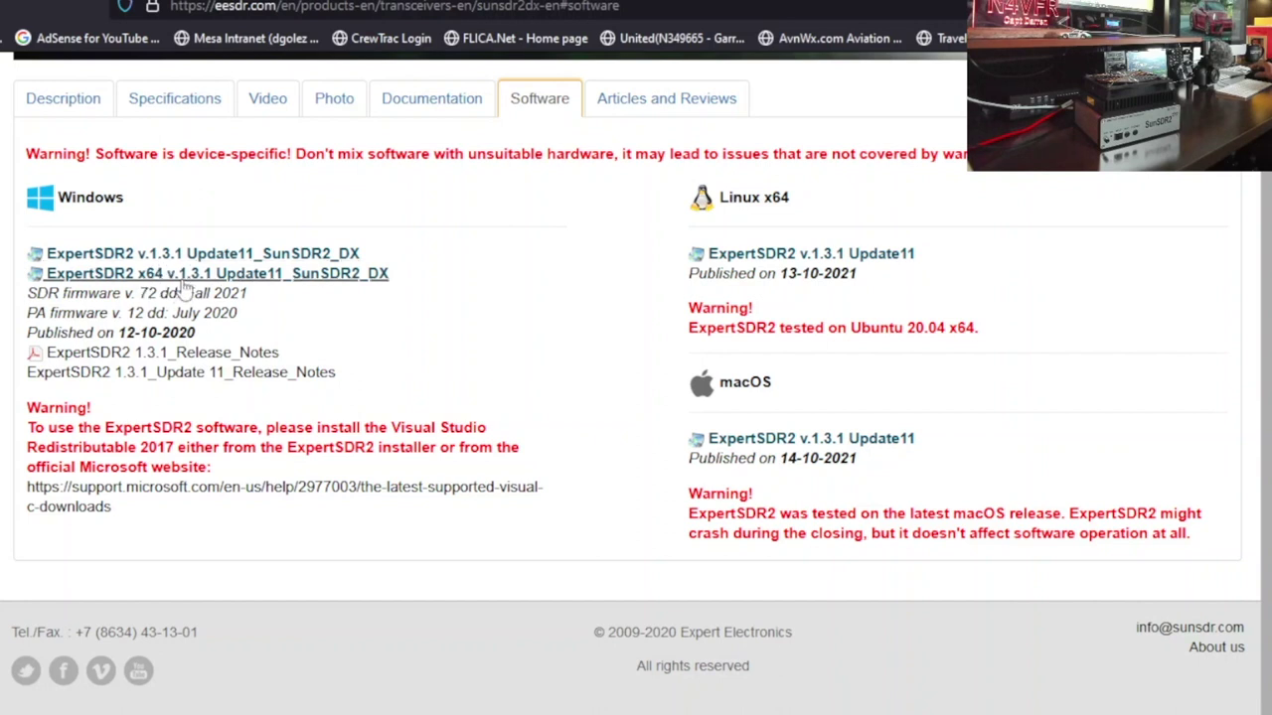
left_click(187, 273)
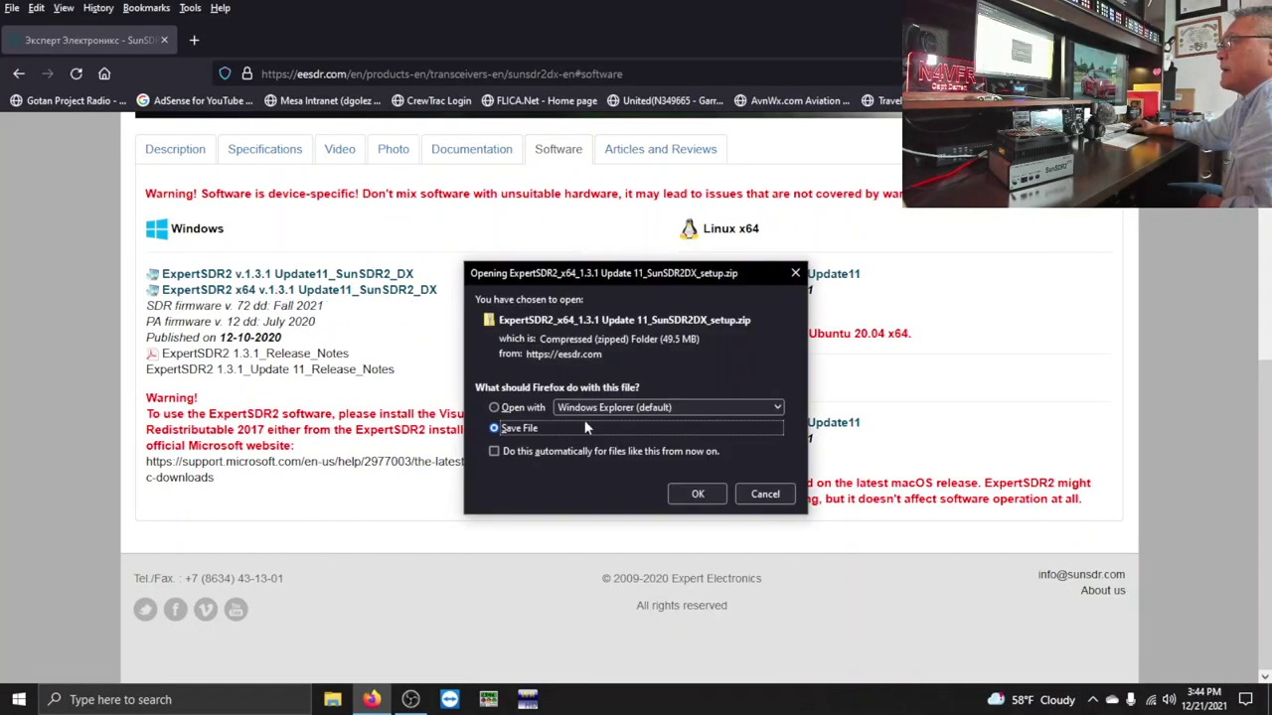
left_click(698, 493)
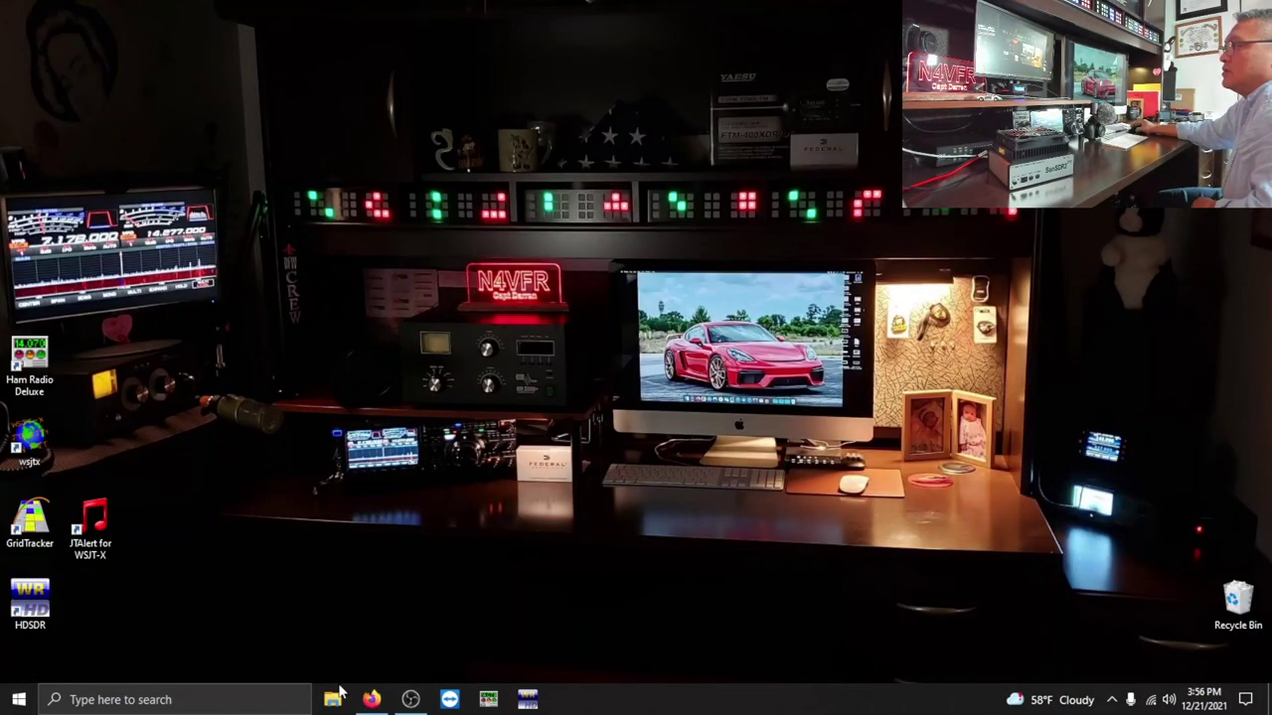
- Open the downloaded ExpertSDR2 setup zip from the Downloads folder in File Explorer
left_click(334, 698)
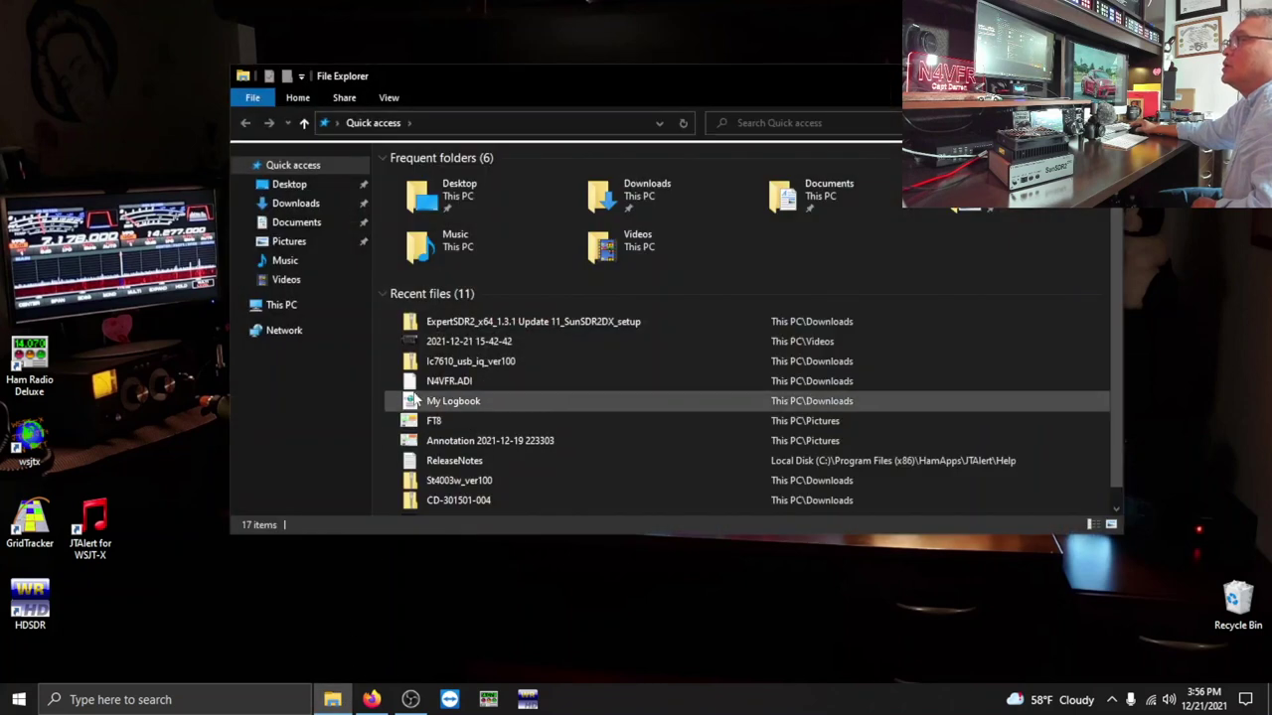
left_click(296, 204)
double_click(516, 199)
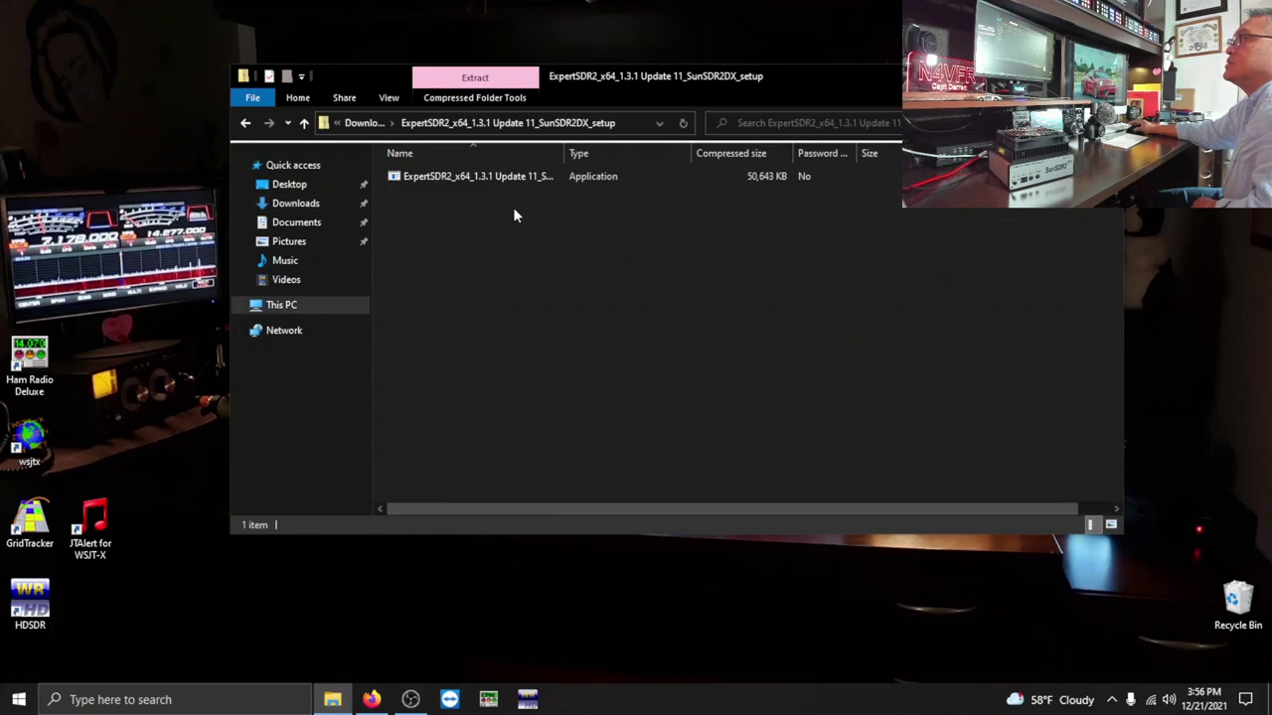
left_click(502, 77)
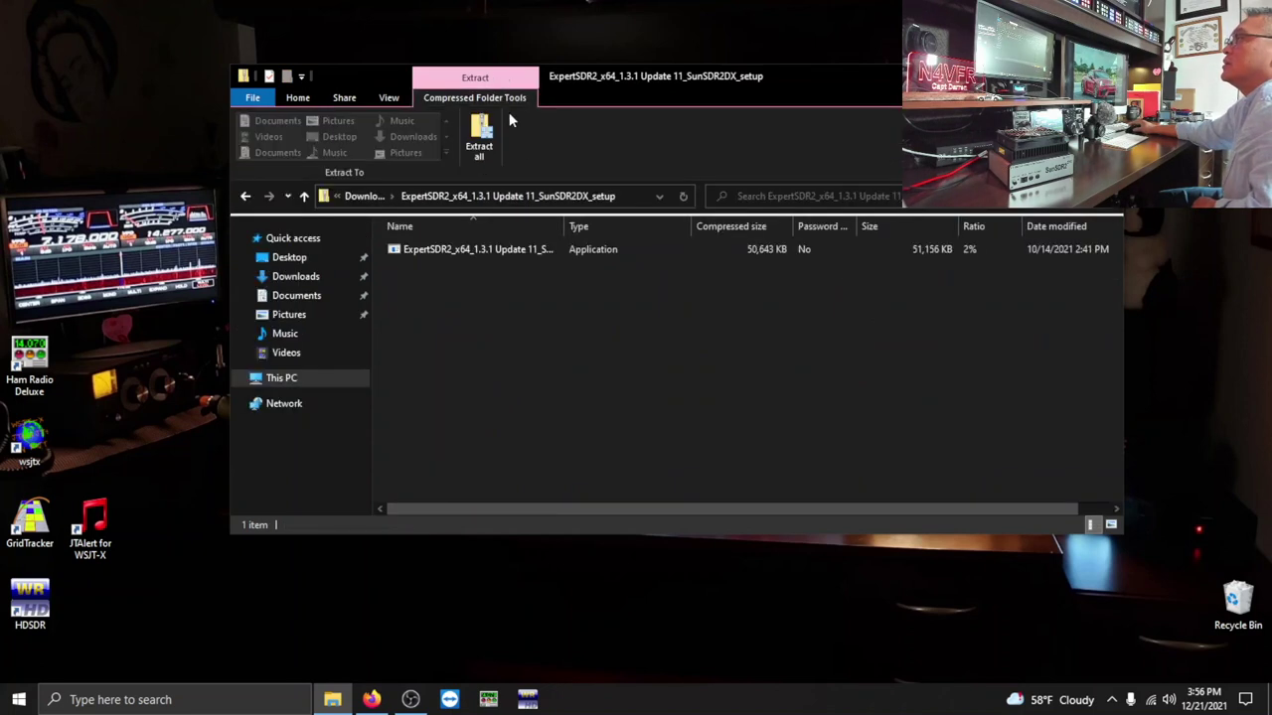
- Run the ExpertSDR2 setup application, bypassing the SmartScreen warning with Run anyway
double_click(516, 250)
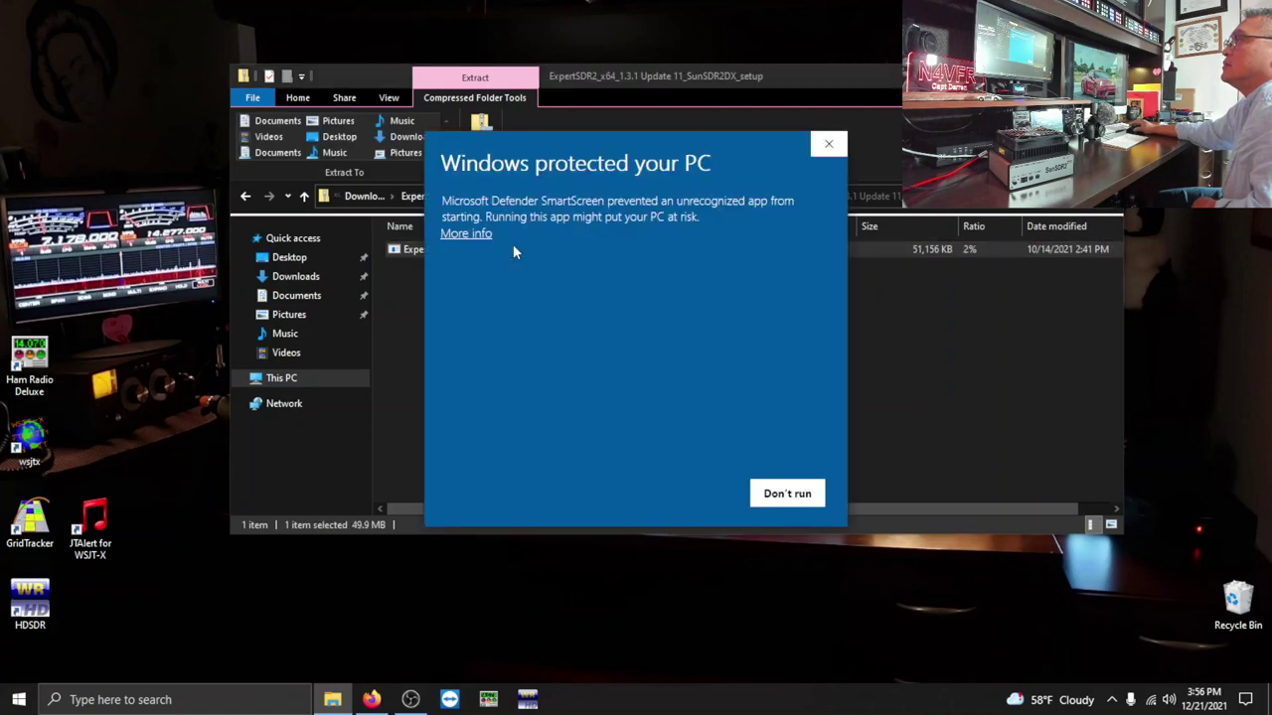
left_click(467, 234)
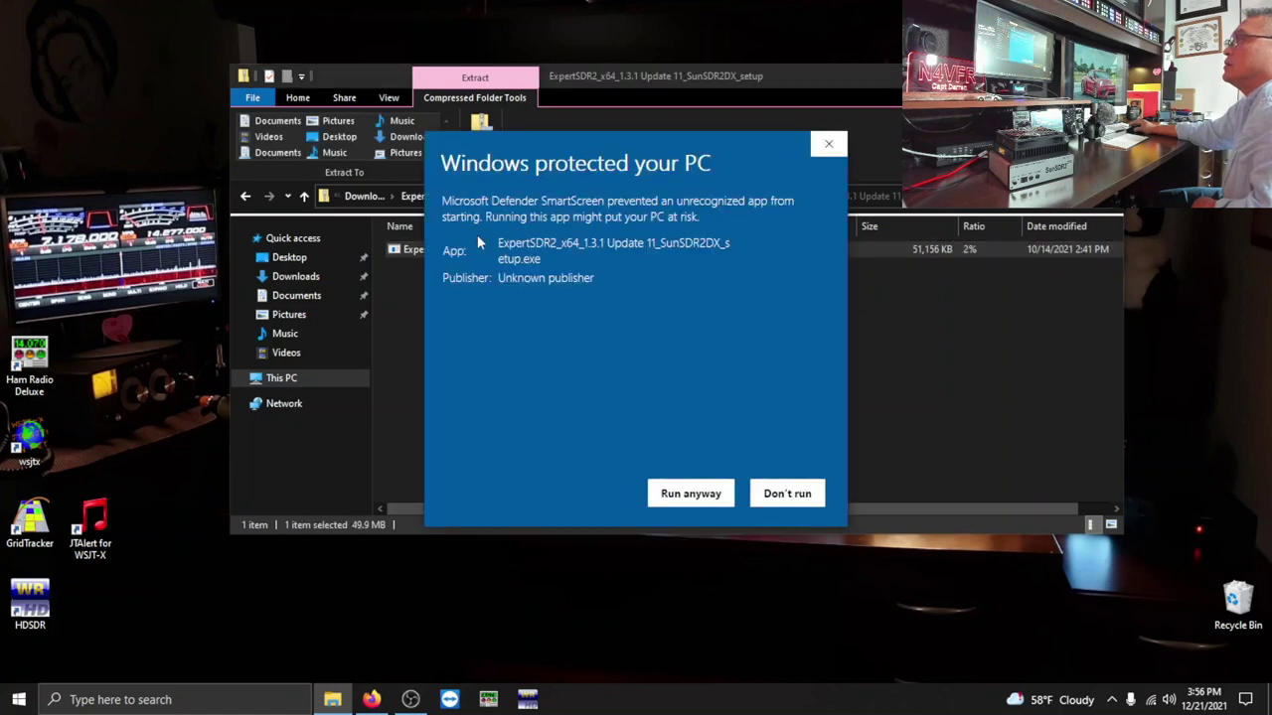
left_click(686, 493)
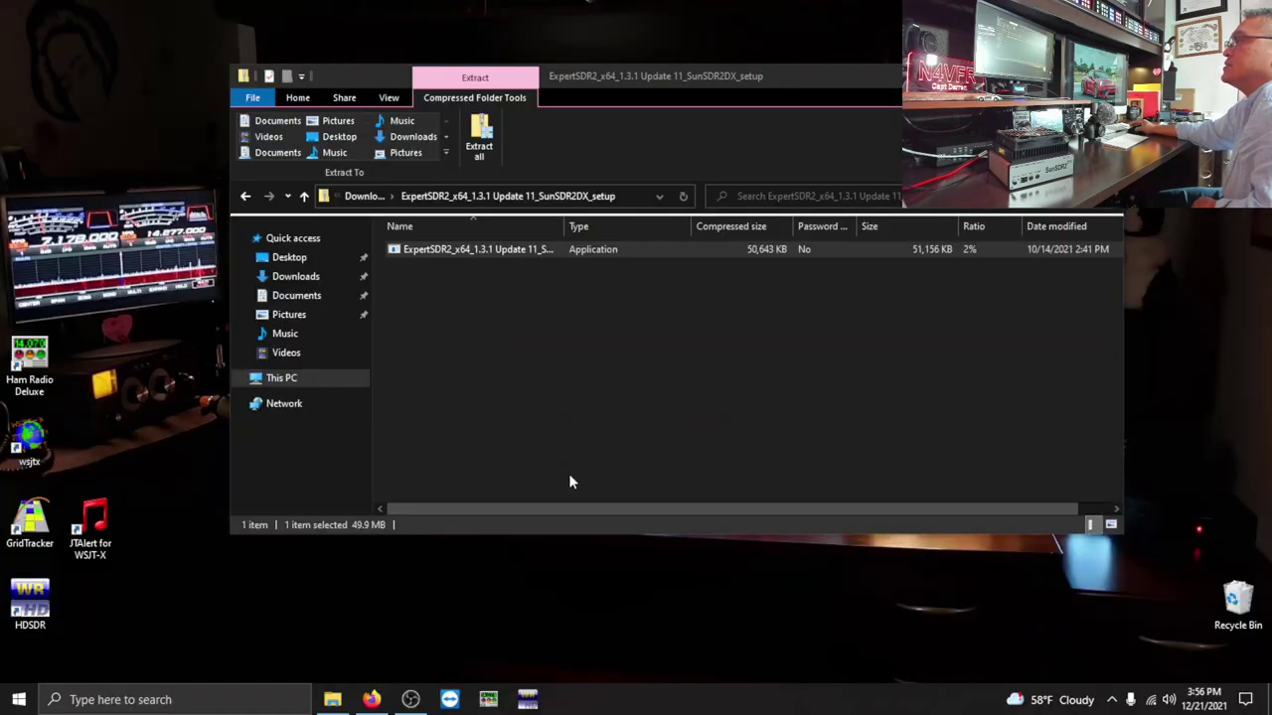
- Accept the license and install ExpertSDR2 SunSDR2DX with default folder, Start Menu and shortcut options
left_click(644, 389)
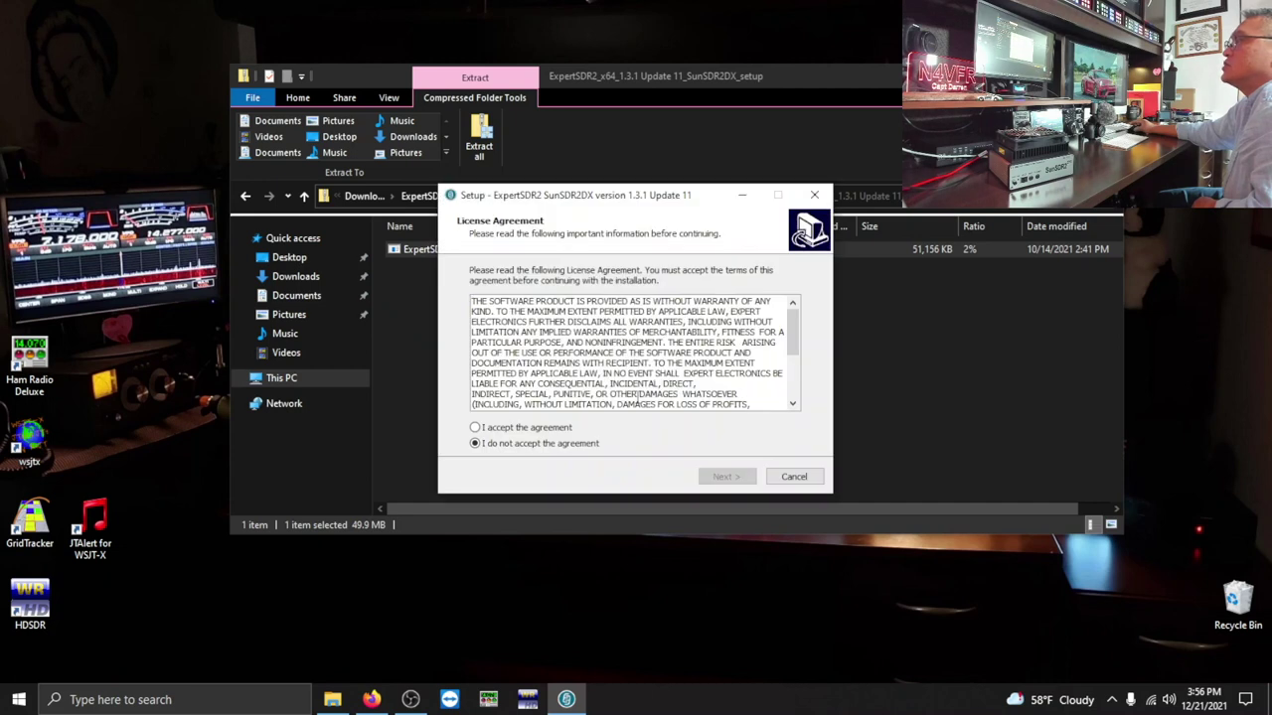
left_click(544, 429)
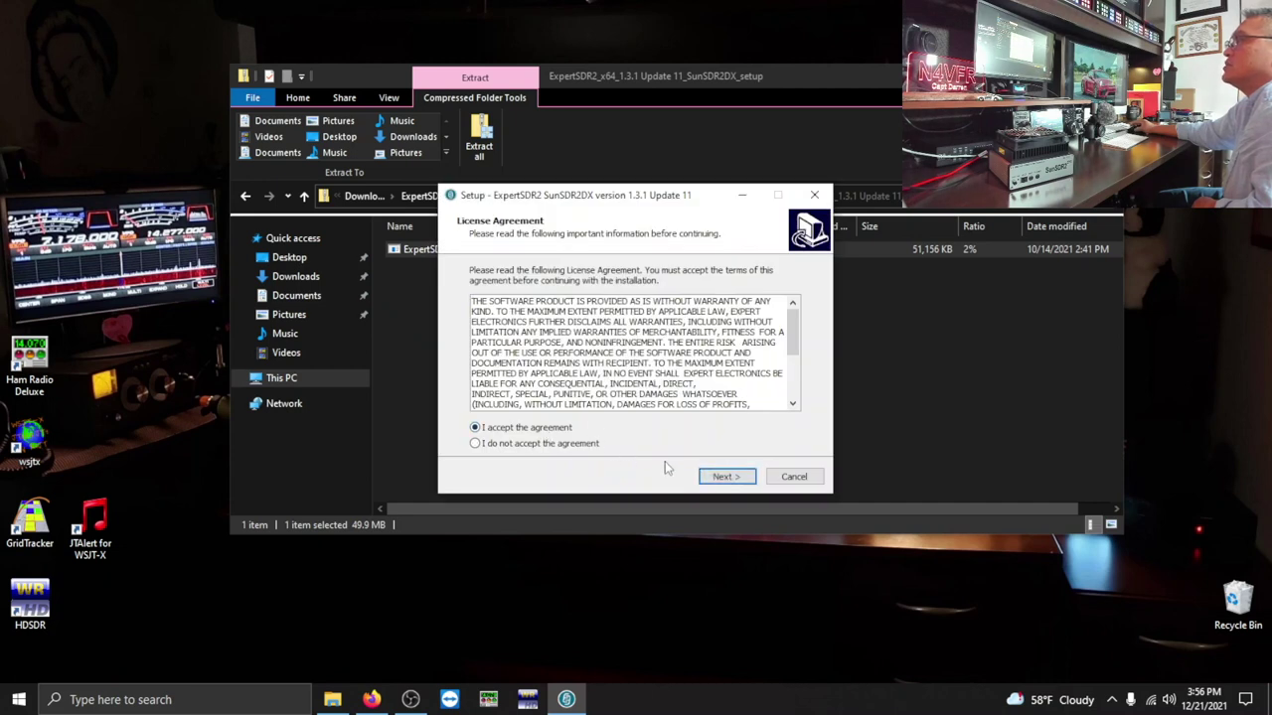
left_click(718, 476)
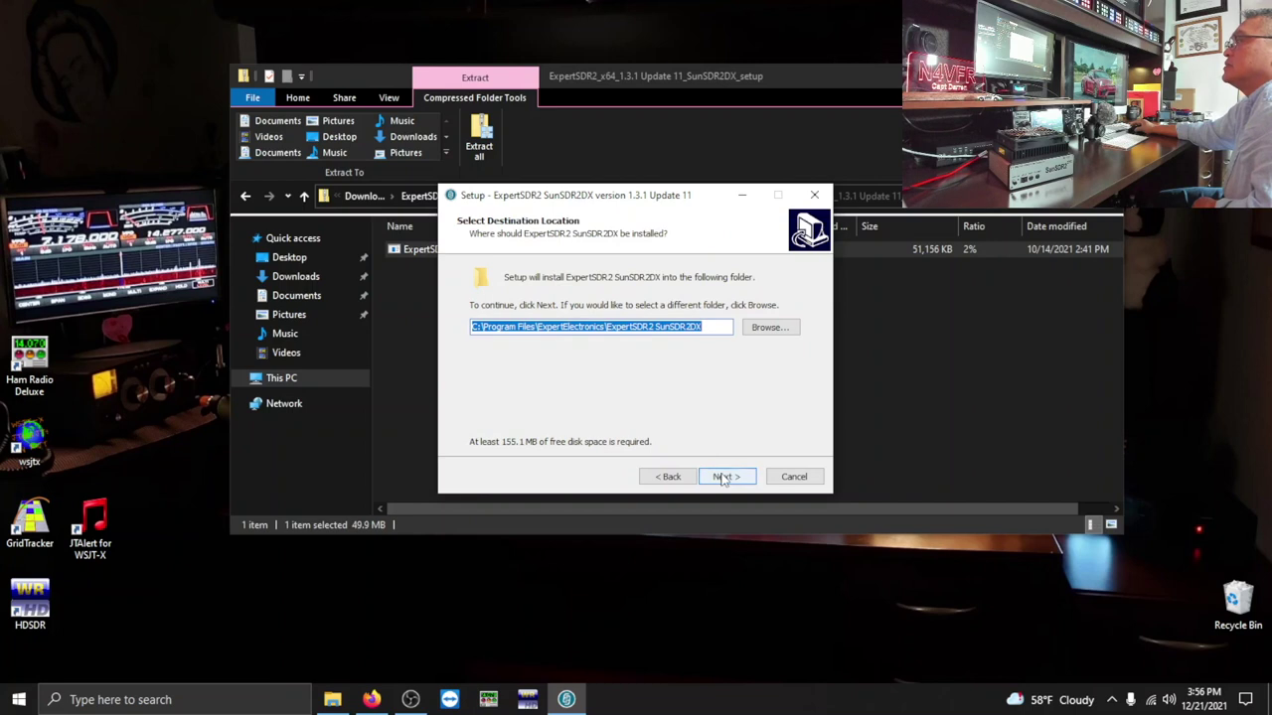
left_click(720, 477)
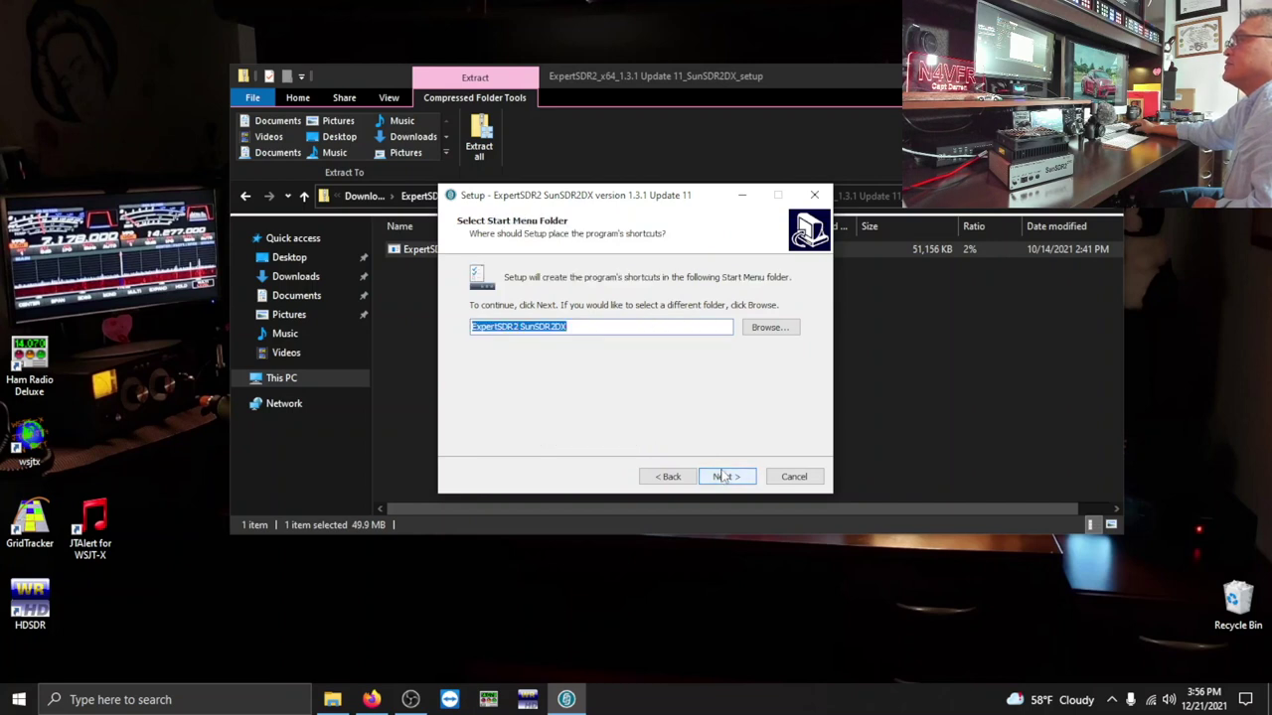
left_click(725, 477)
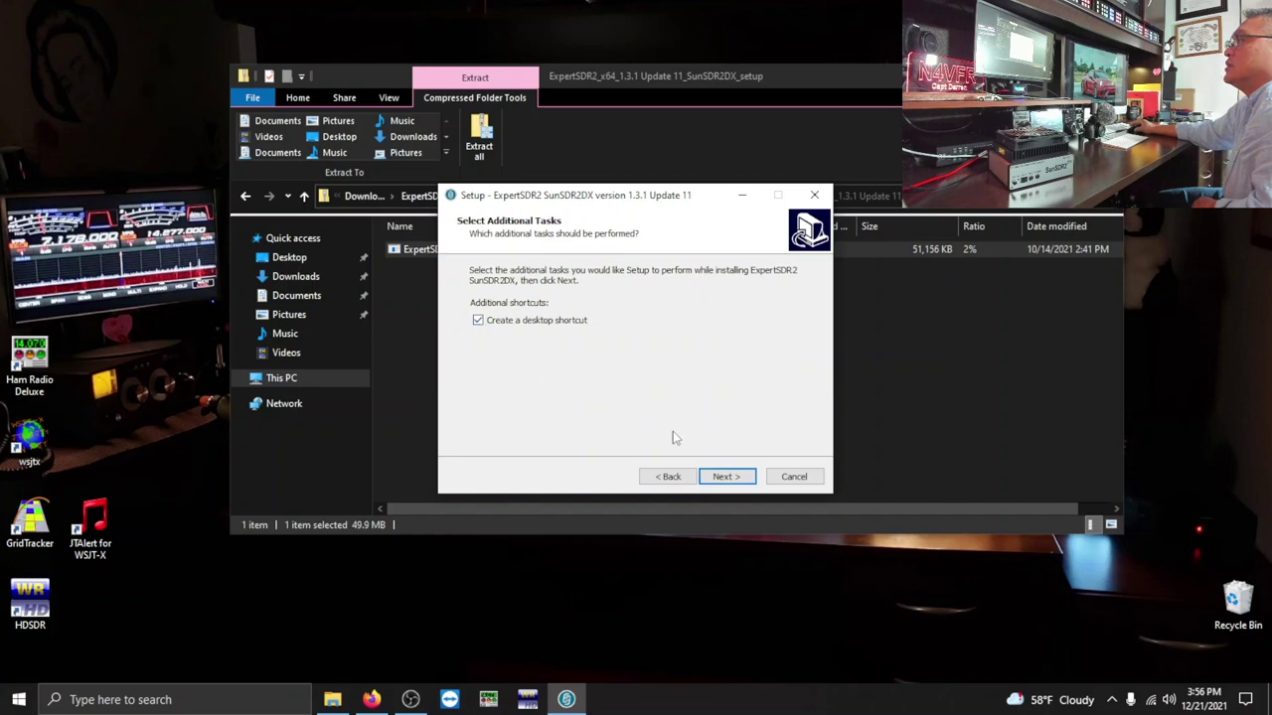
left_click(721, 474)
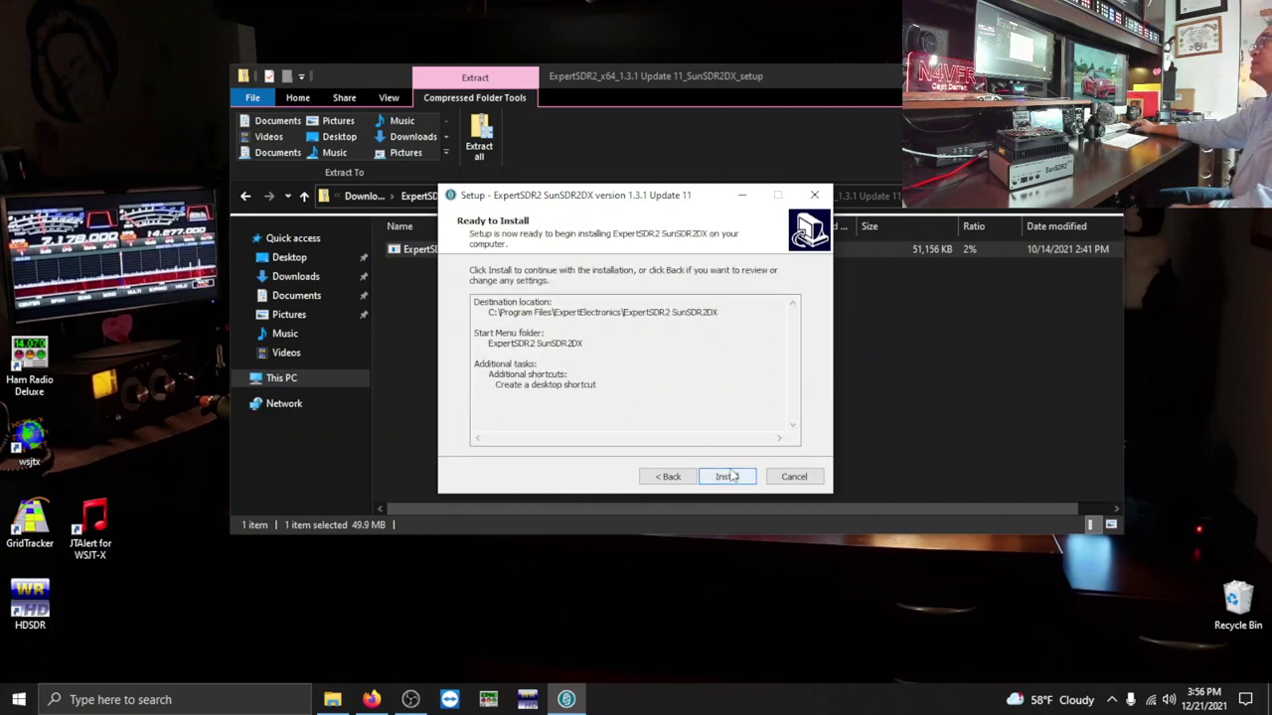
left_click(726, 475)
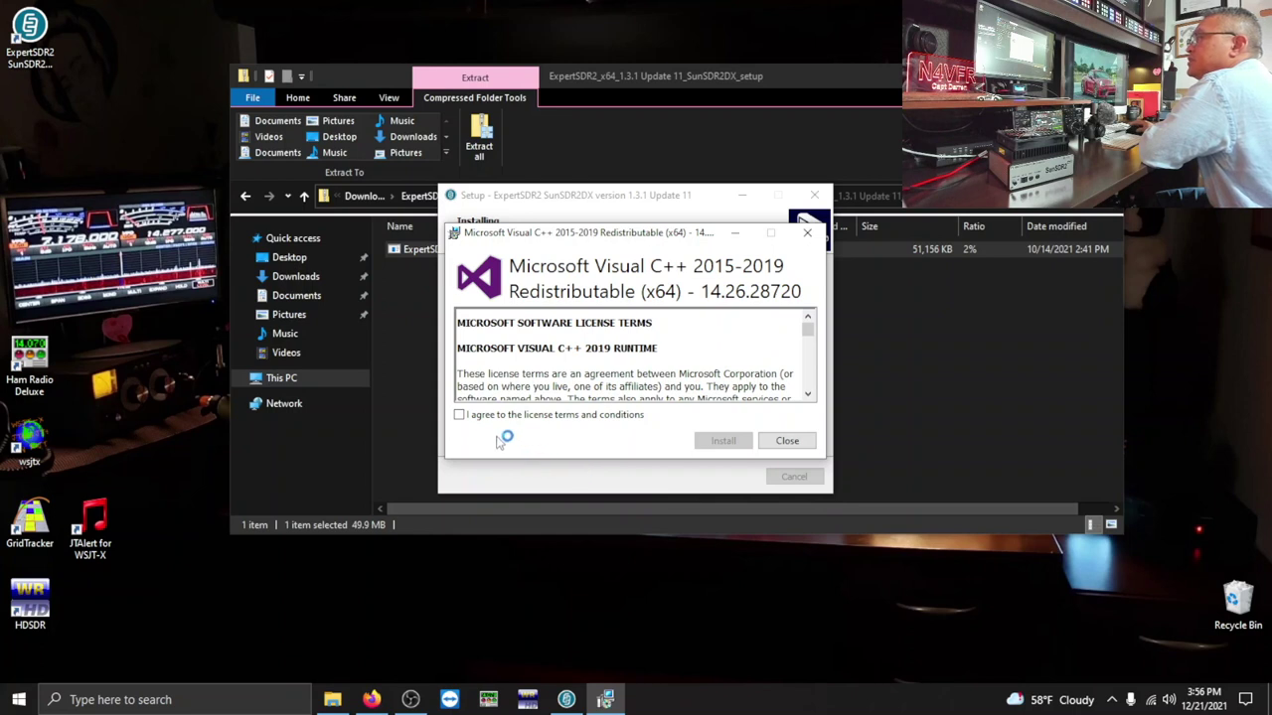
- Attempt the Visual C++ redistributable install and close its Setup Failed message
left_click(460, 415)
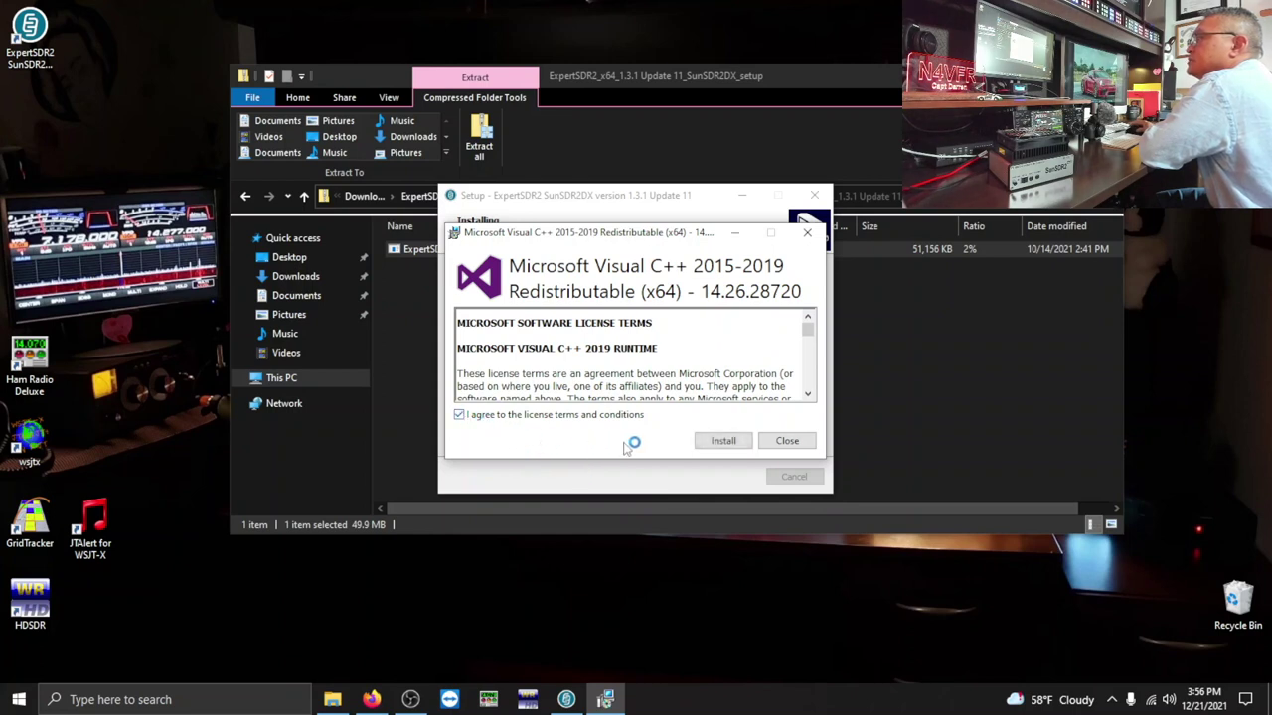
left_click(723, 440)
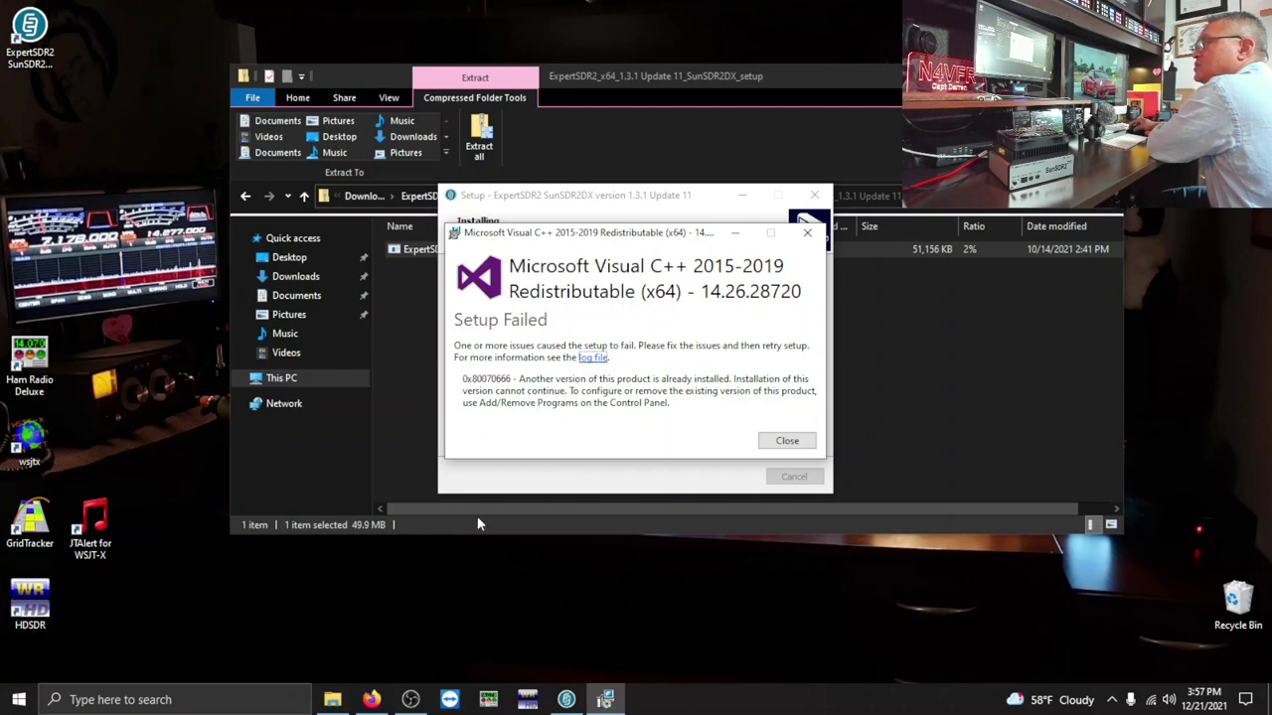
left_click(784, 441)
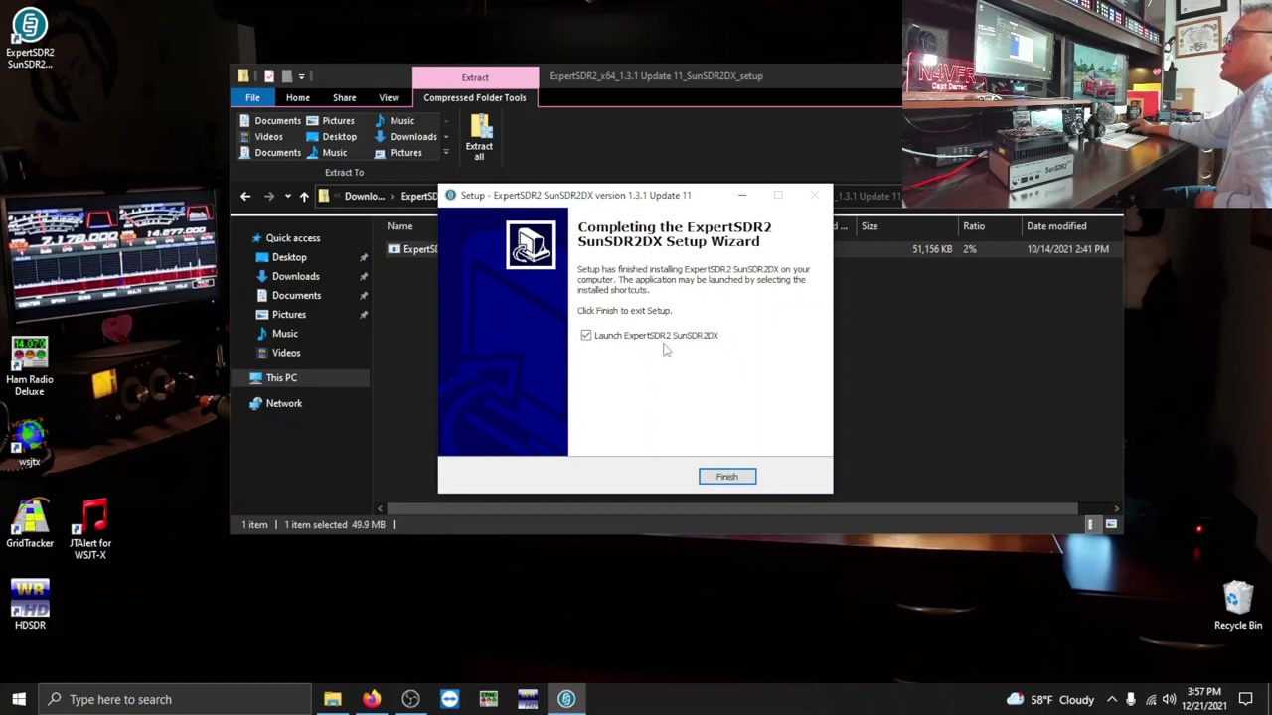
- Finish setup to launch ExpertSDR2 SunSDR2DX and move its desktop shortcut below the other icons
left_click(737, 483)
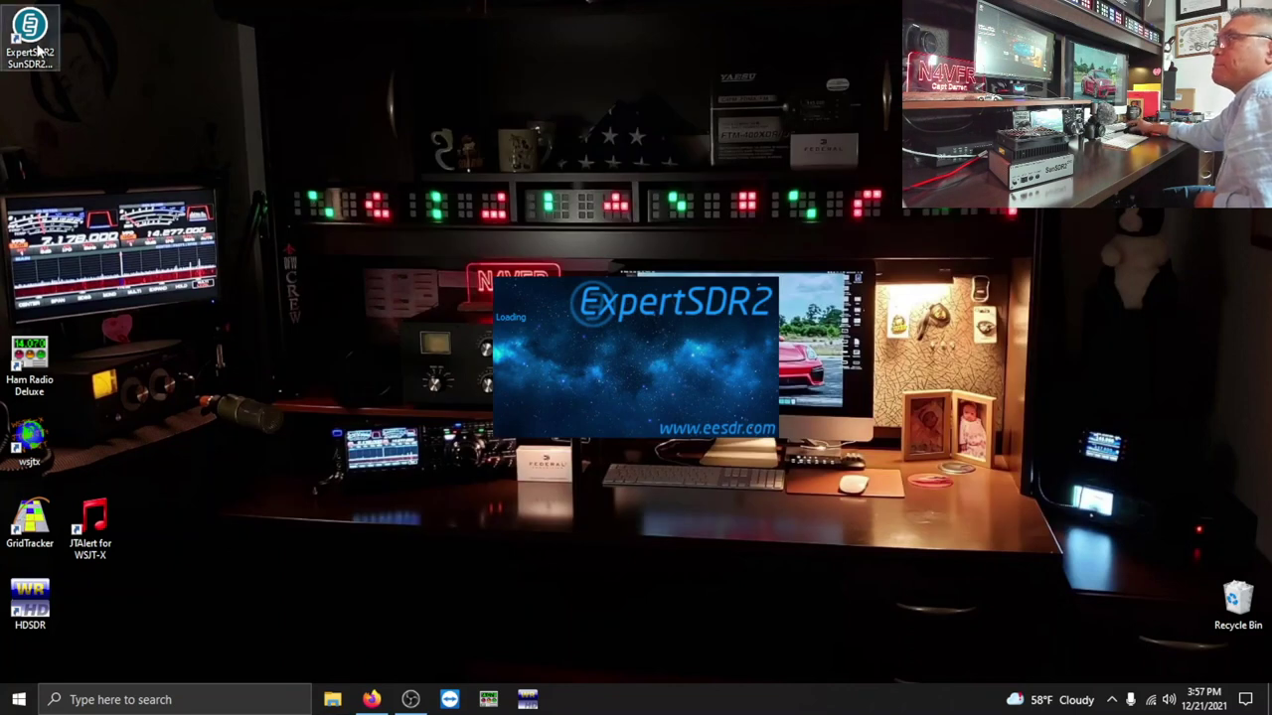
left_click_drag(39, 50, 49, 609)
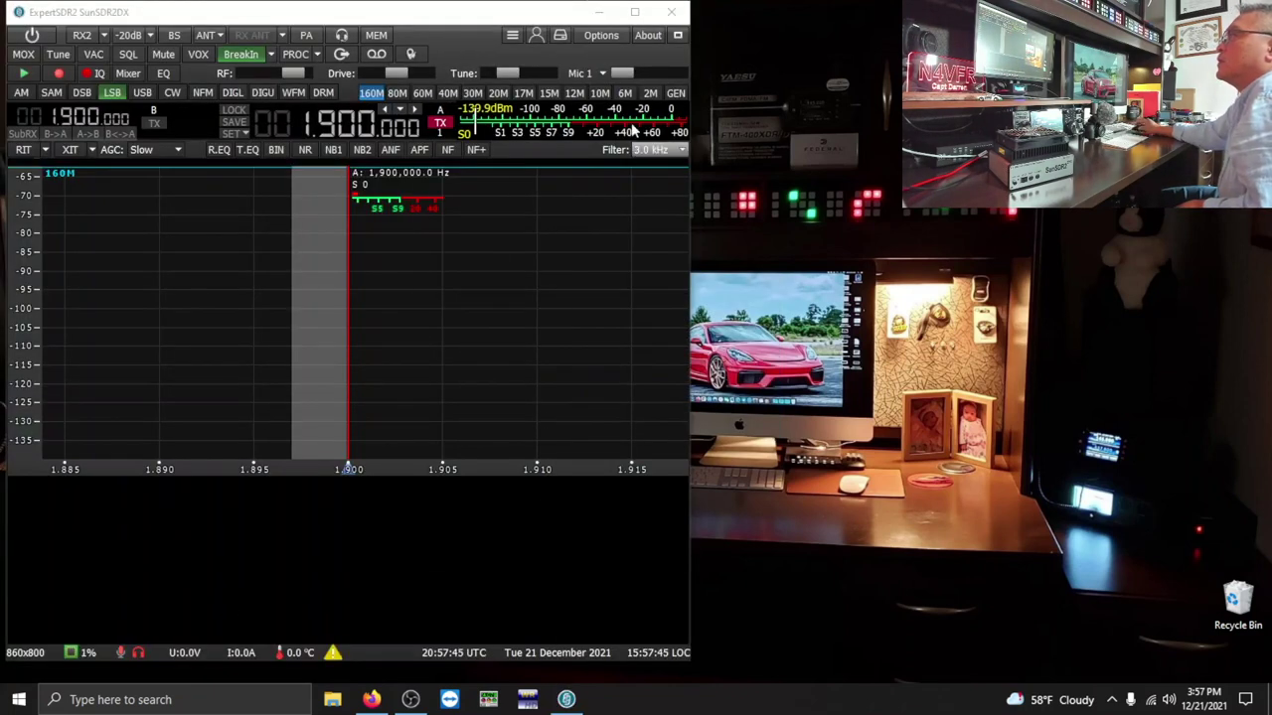
- Maximize the ExpertSDR2 window, then minimize it to reveal the desktop
left_click(636, 12)
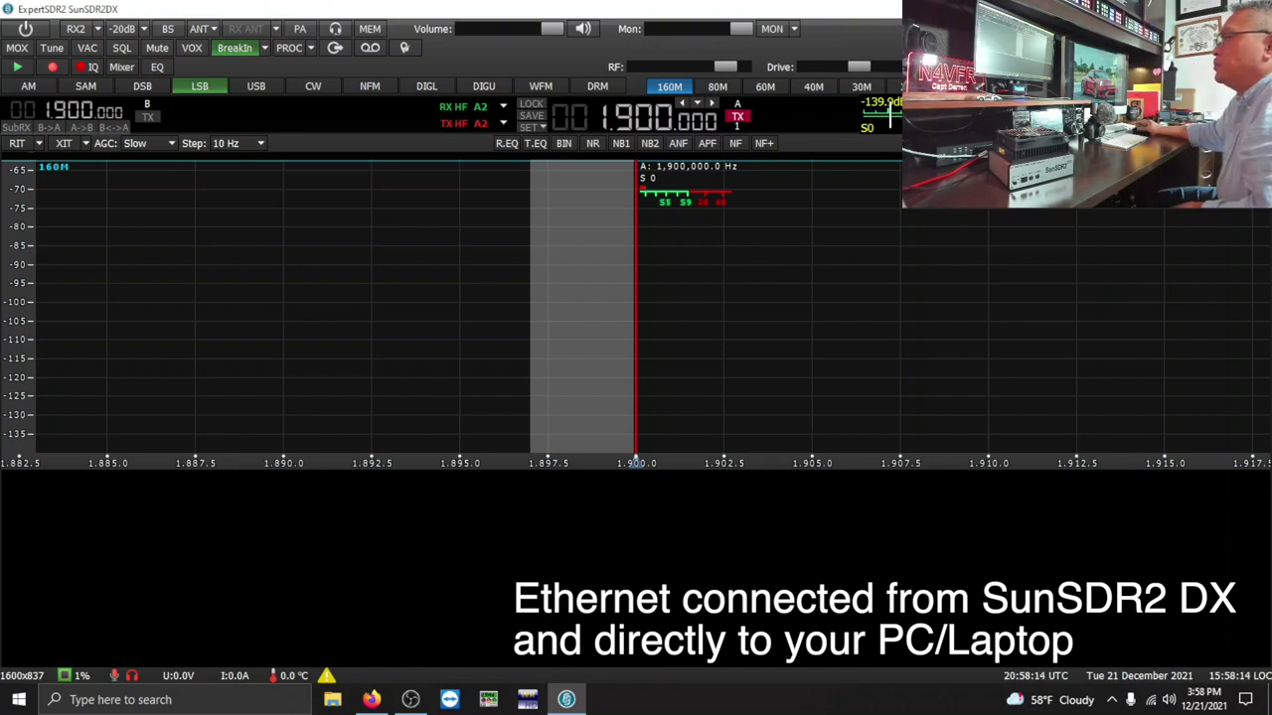
key("super+d")
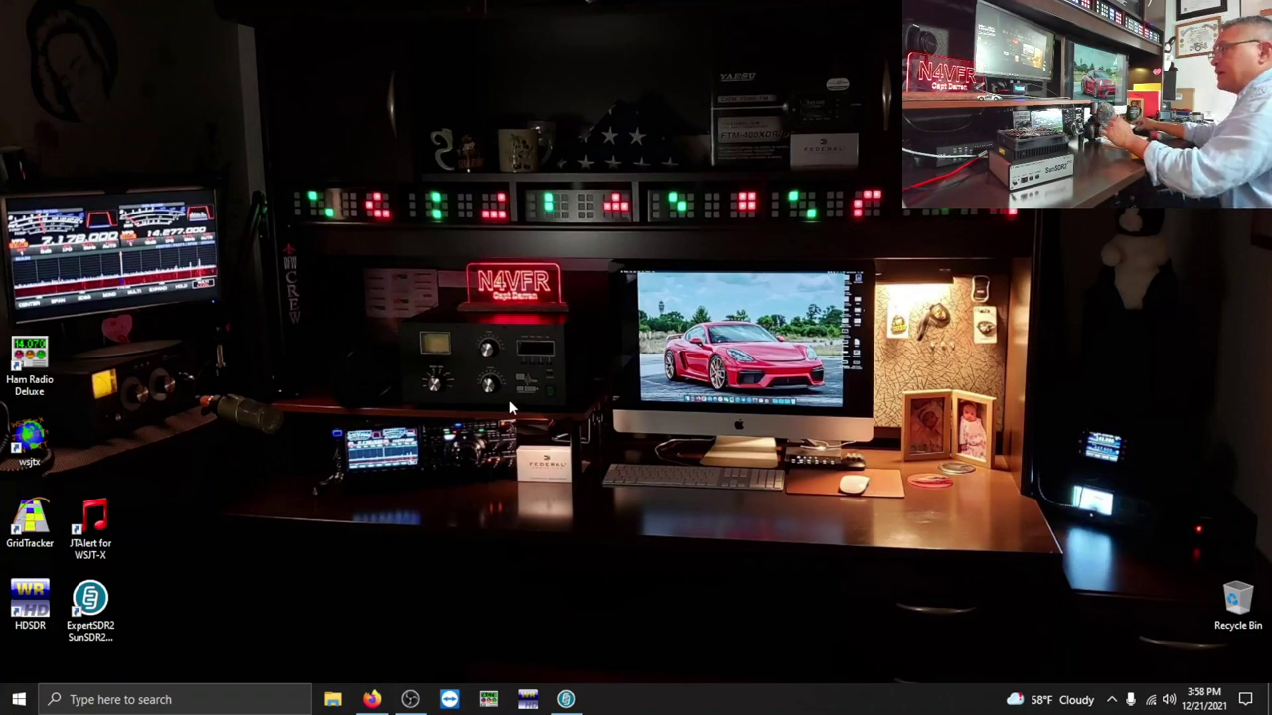
- Restore Firefox and show the SunSDR2 DX Documentation list
mouse_move(375, 699)
left_click(372, 699)
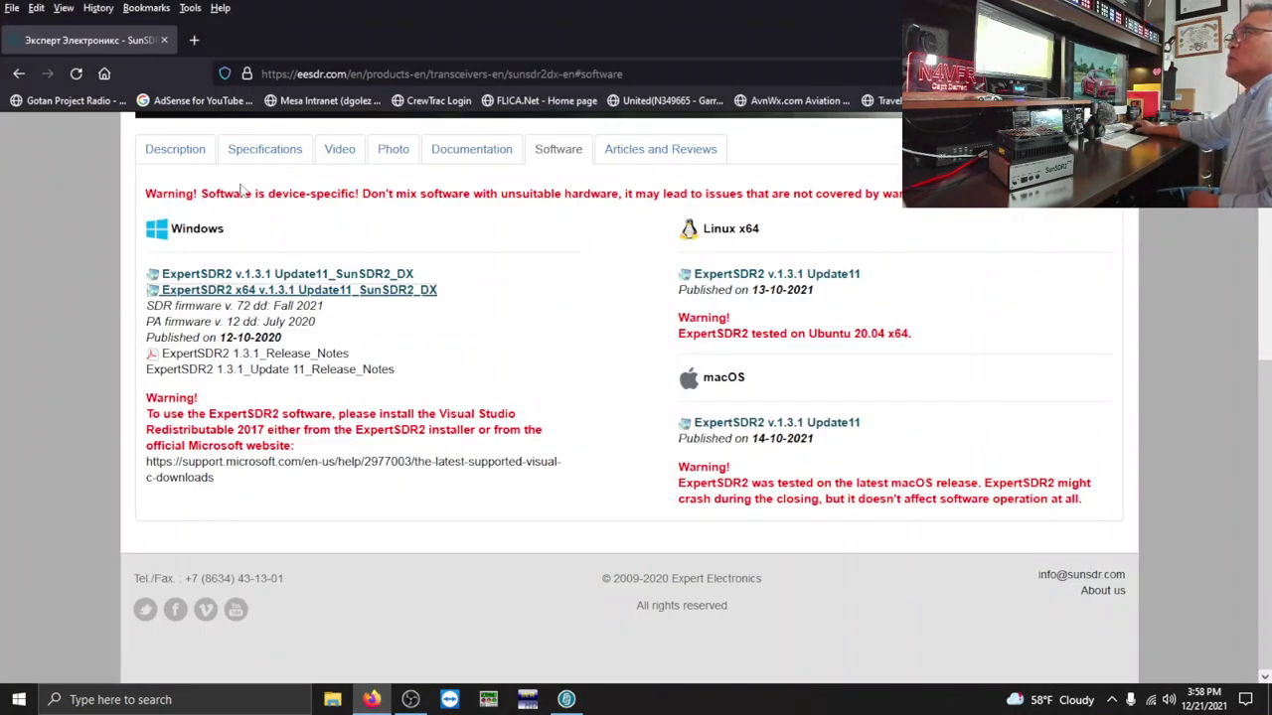
scroll(358, 149, "up", 5)
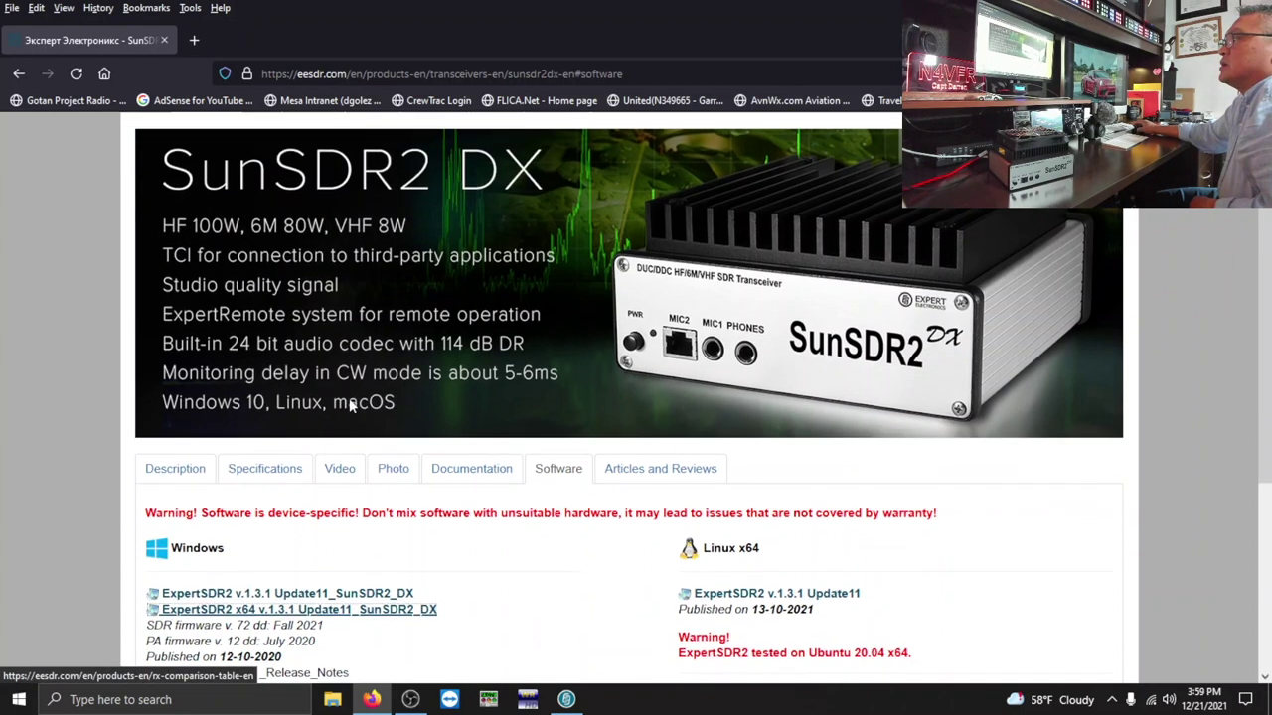
scroll(402, 417, "down", 3)
left_click(467, 393)
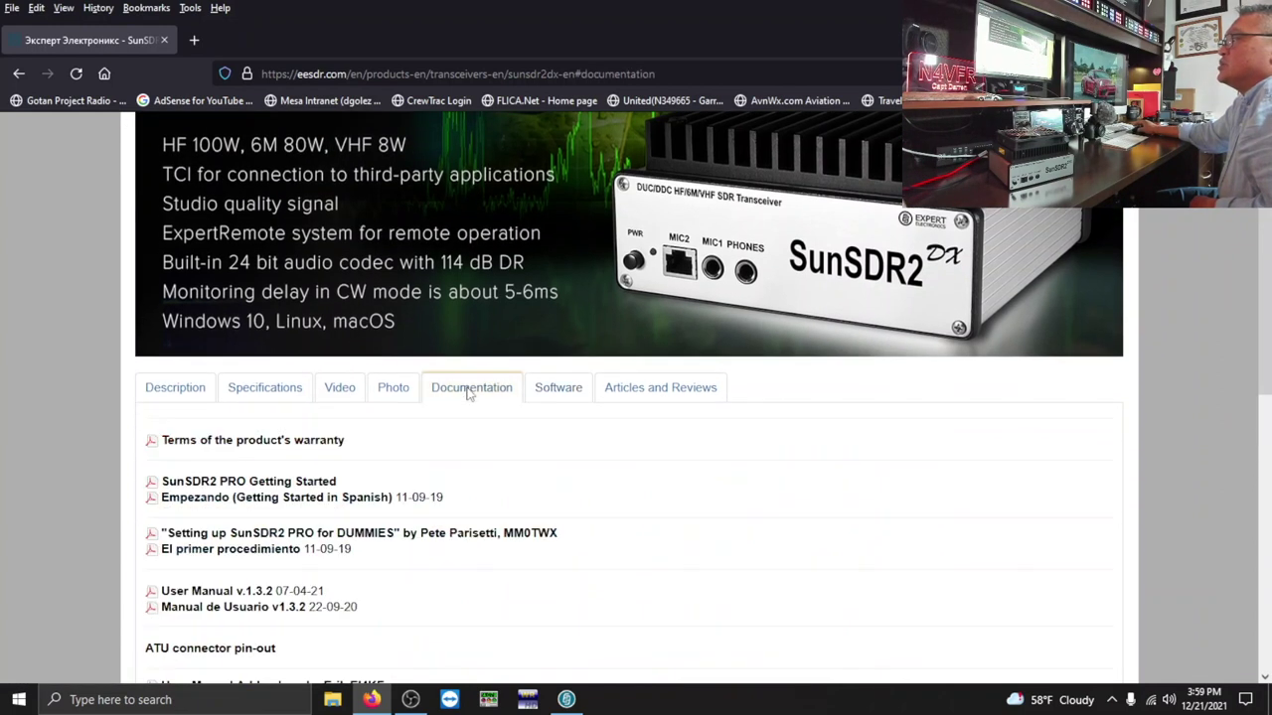
- Open the 'Setting up SunSDR2 PRO for DUMMIES' PDF and dismiss the Dropbox sign-up prompt
scroll(488, 446, "down", 2)
scroll(494, 446, "down", 2)
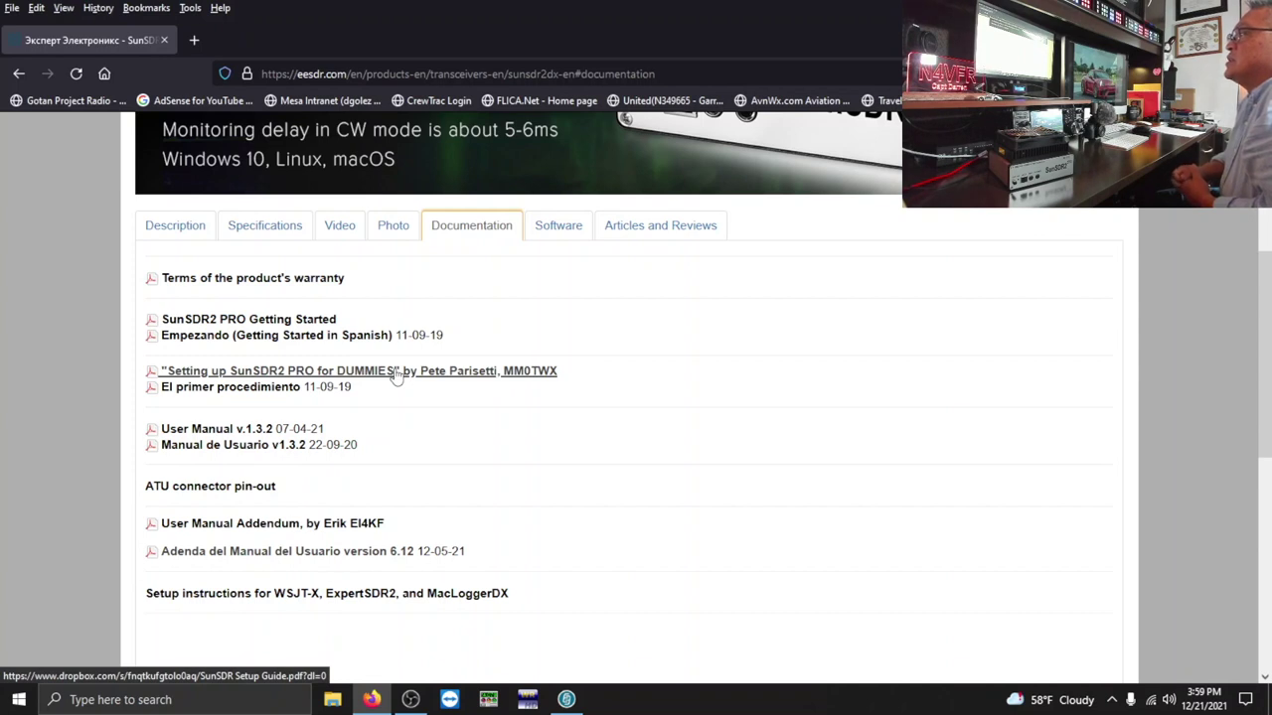
left_click(364, 373)
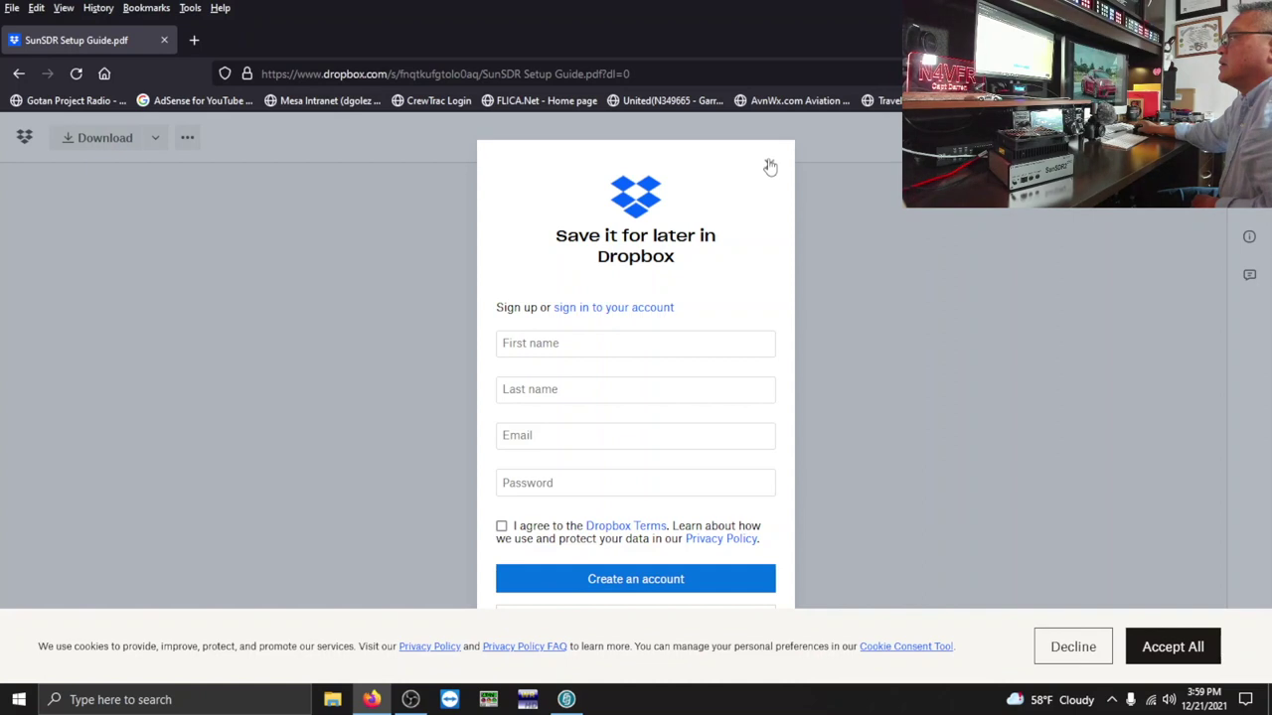
left_click(769, 165)
- Scroll the SunSDR setup guide to 'The first procedure', then close Firefox
scroll(729, 355, "down", 5)
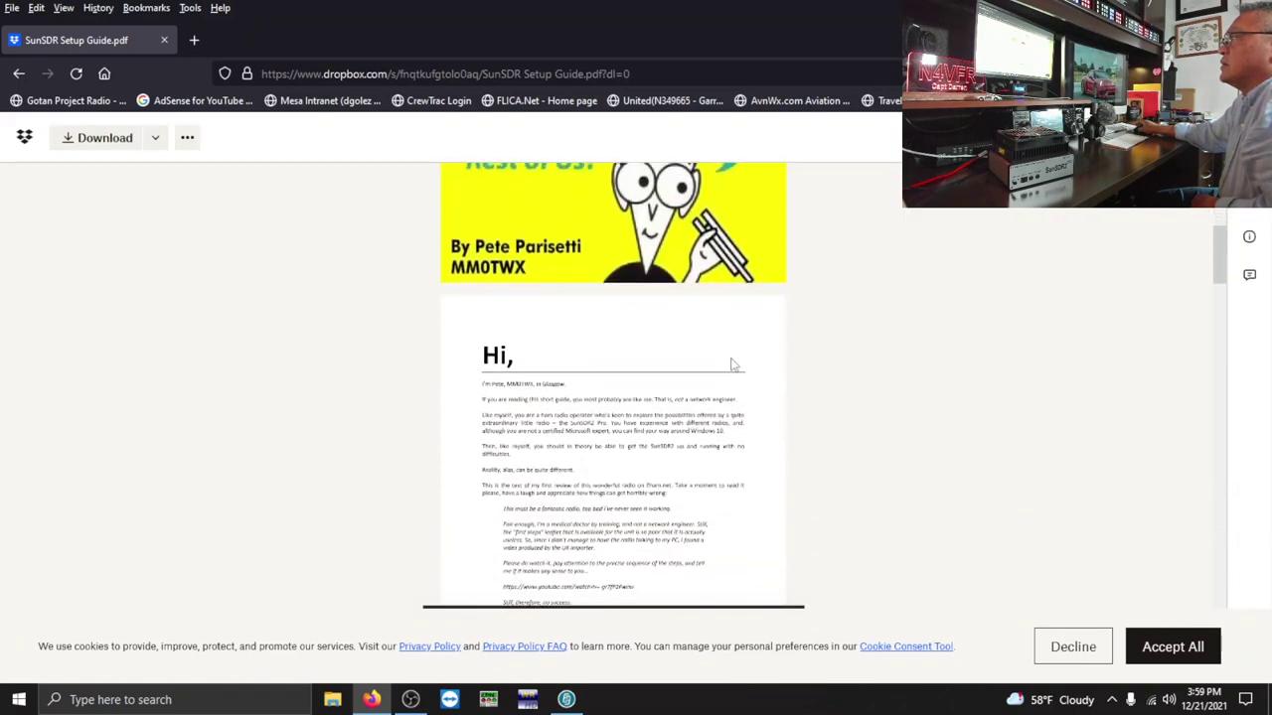
scroll(824, 407, "down", 10)
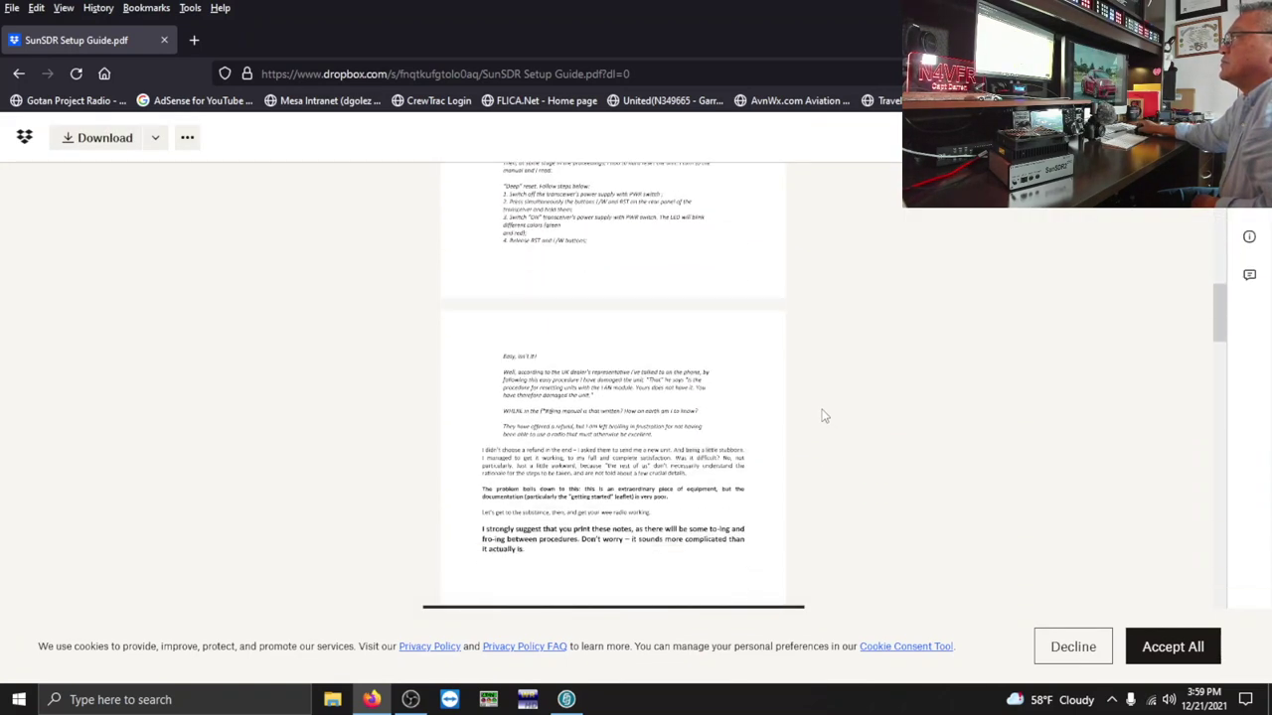
scroll(824, 415, "down", 12)
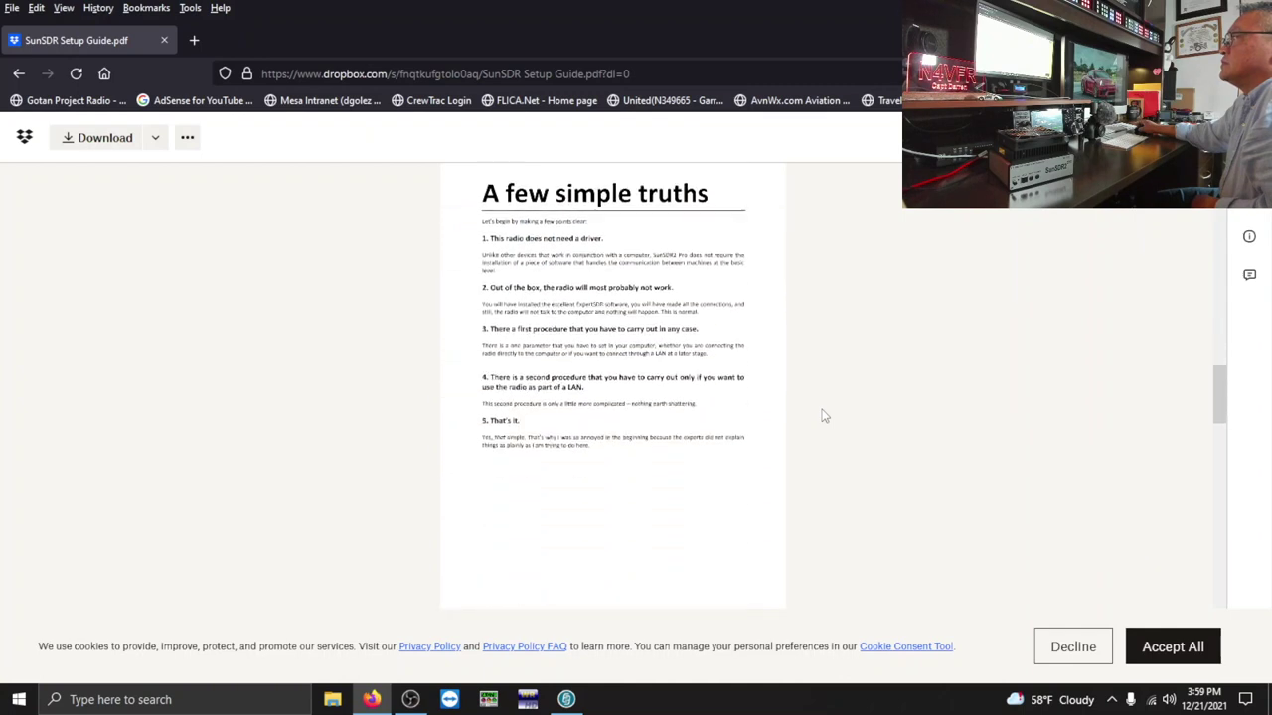
scroll(824, 415, "down", 10)
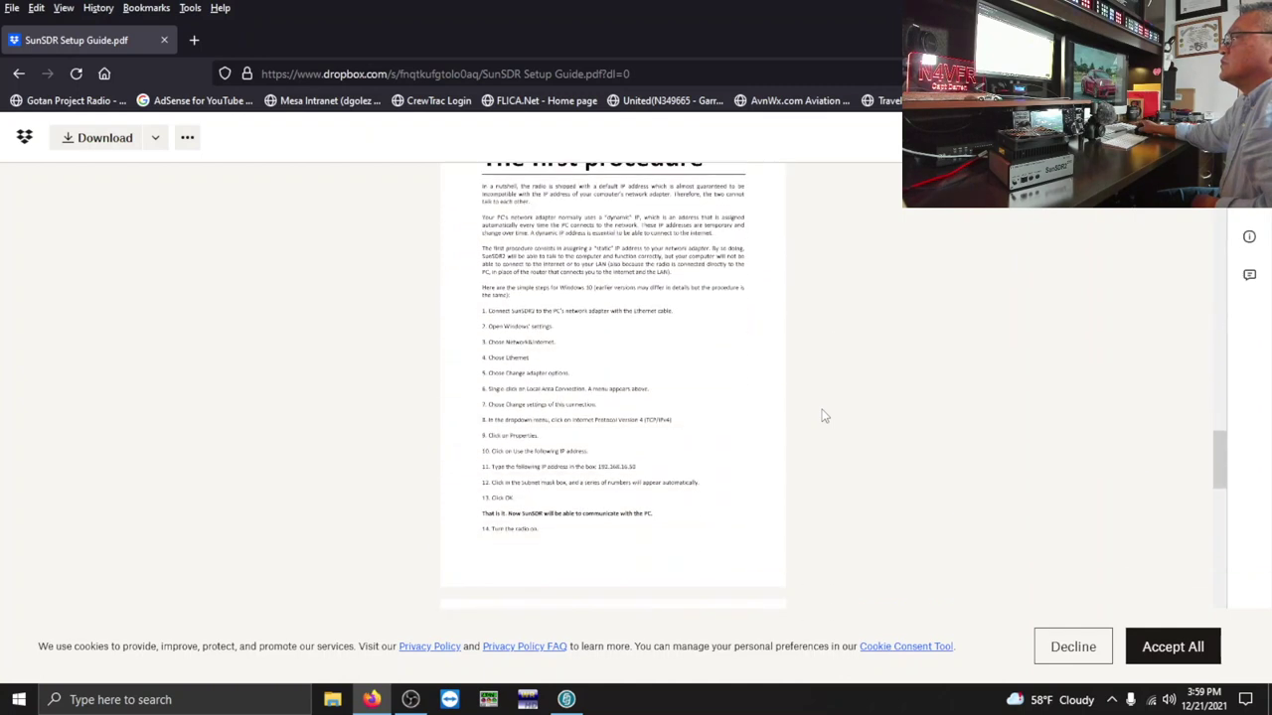
scroll(782, 418, "up", 1)
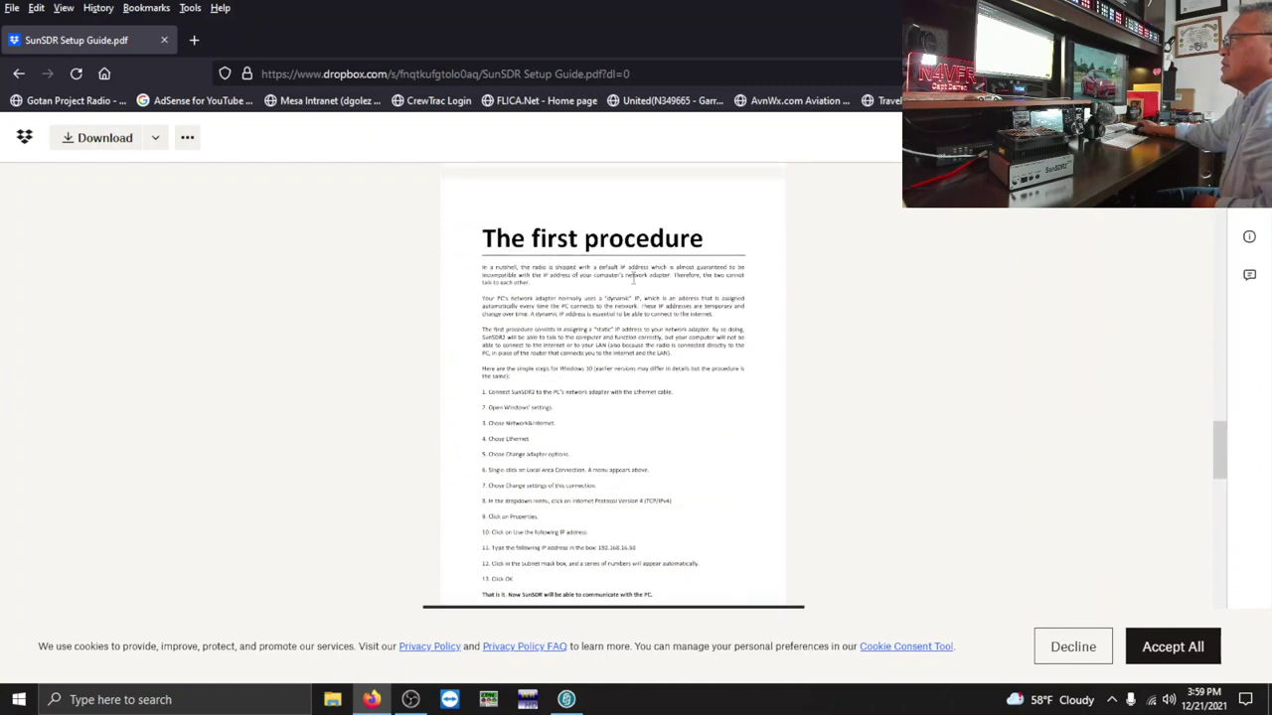
left_click(164, 40)
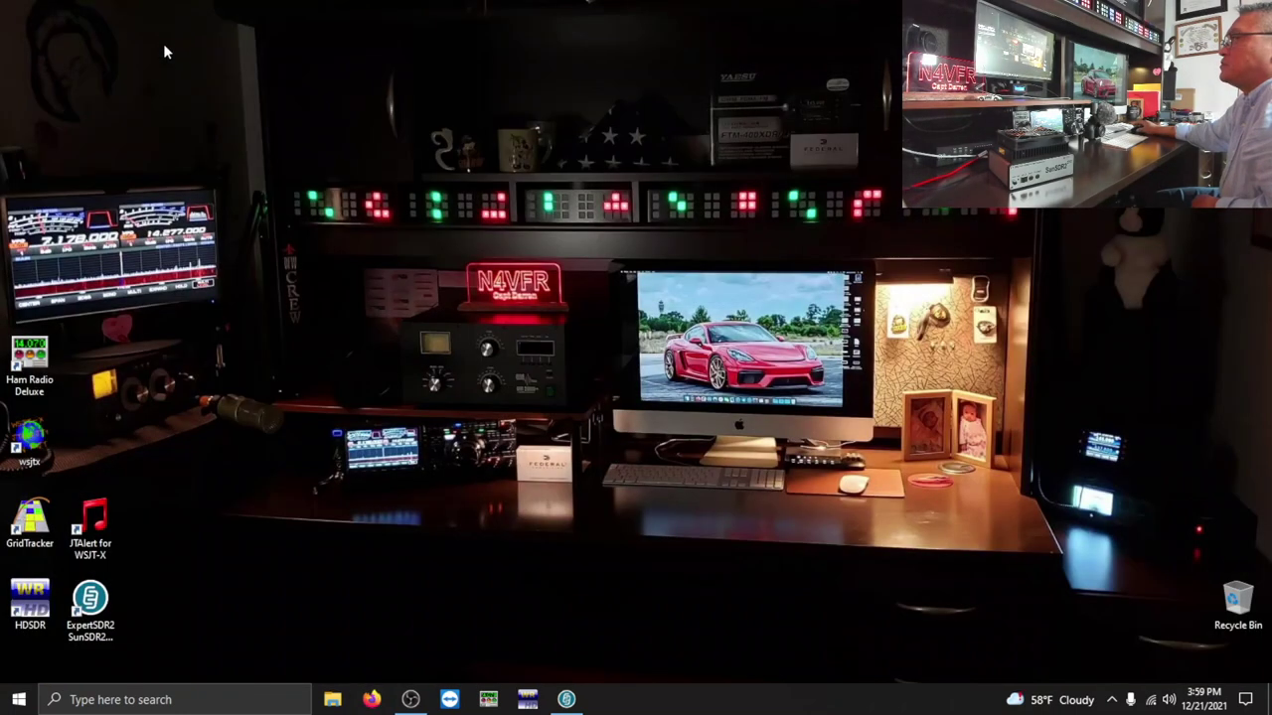
- Search Windows for 'network' and open View network connections
left_click(221, 699)
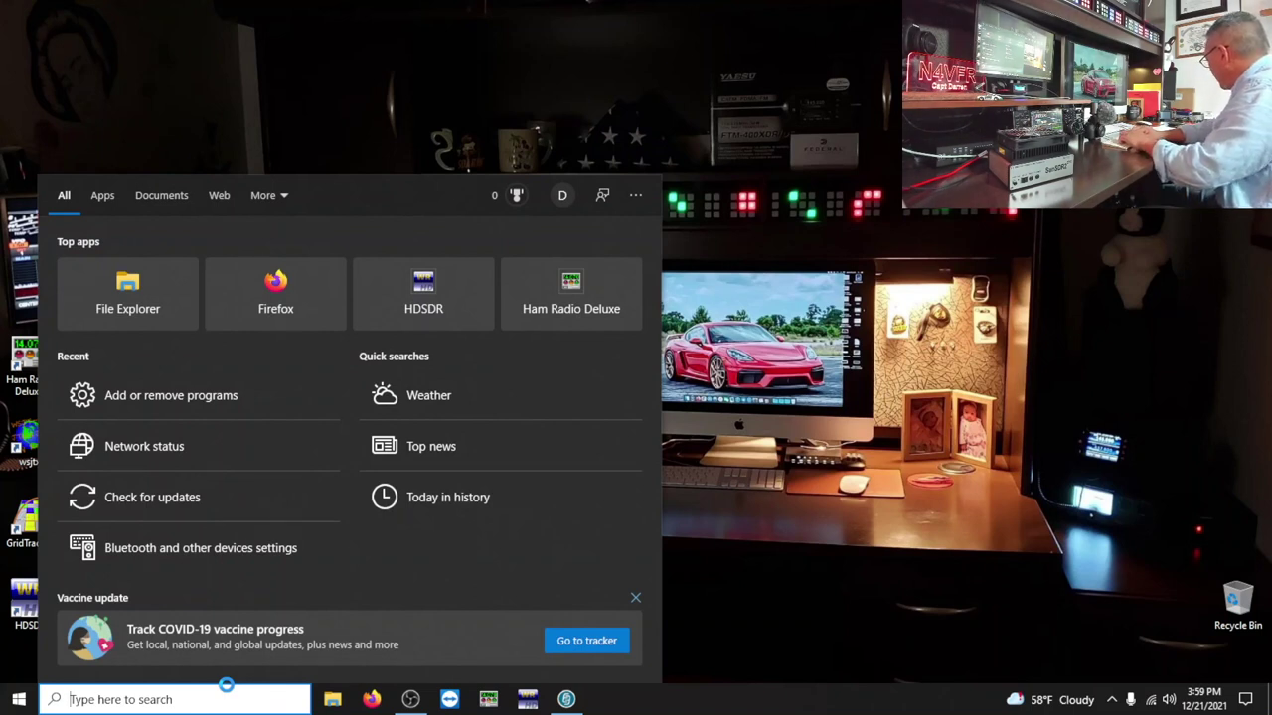
type("ne")
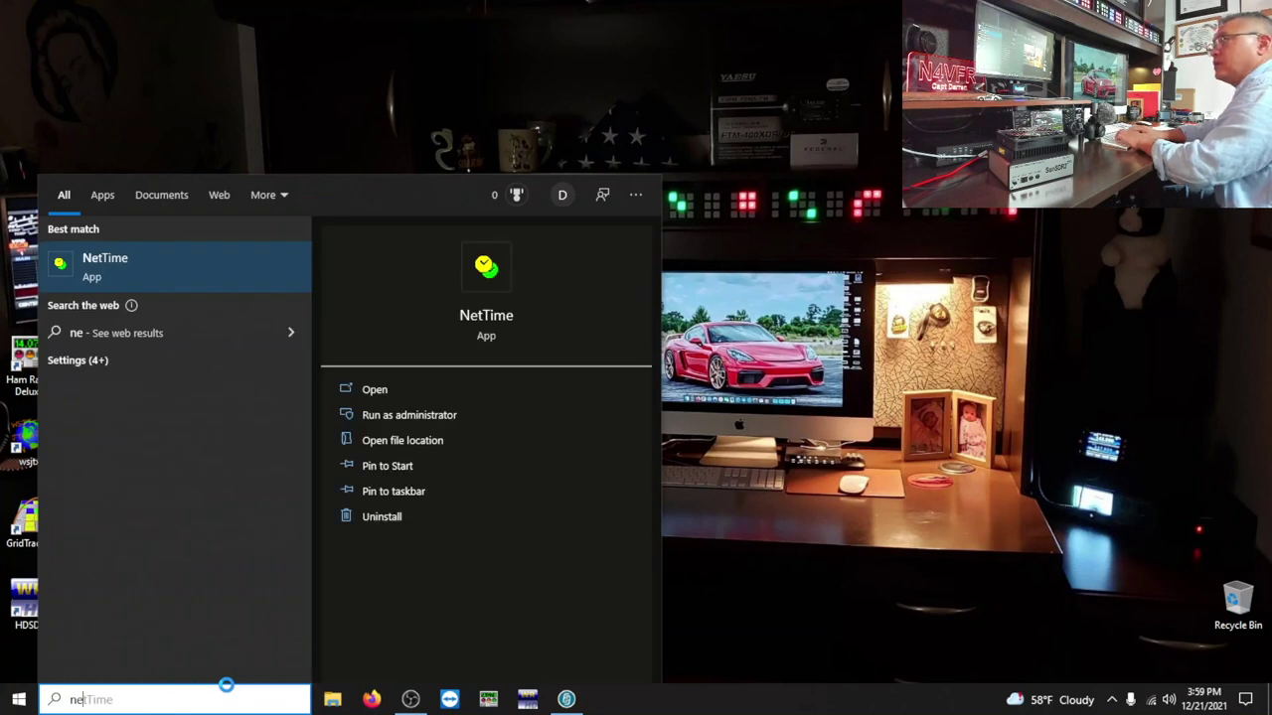
type("t")
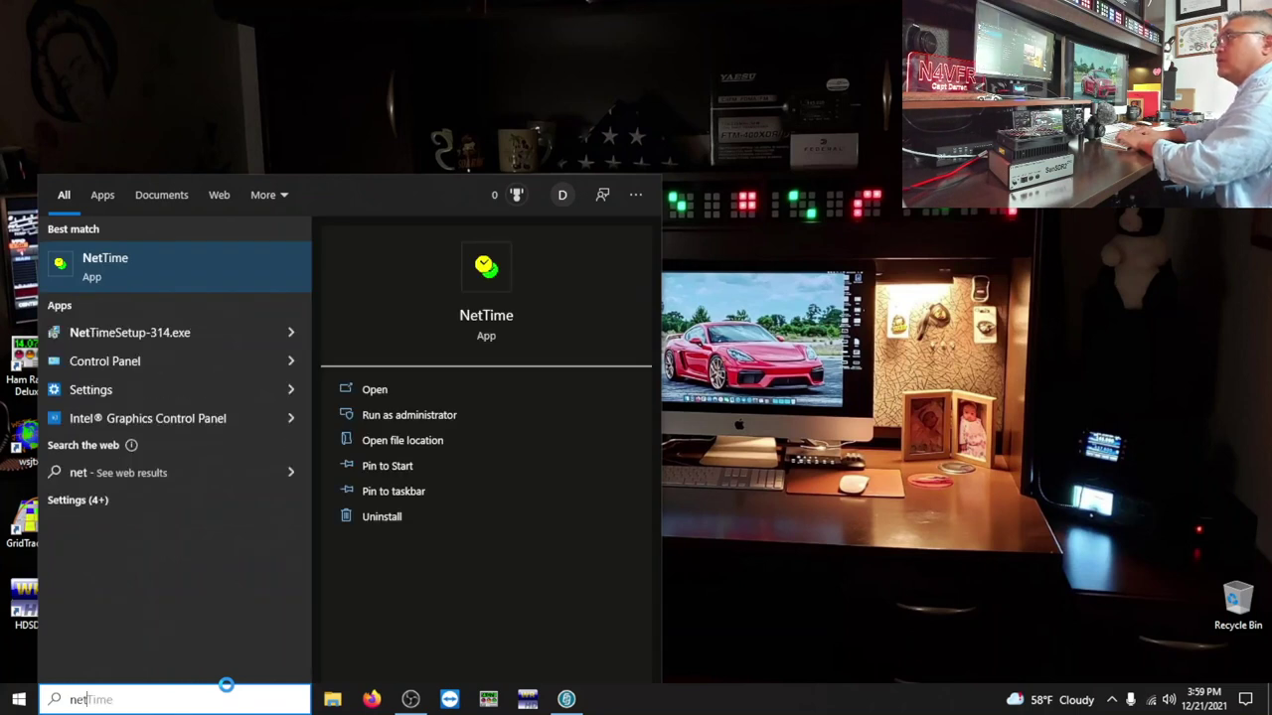
type("wrok")
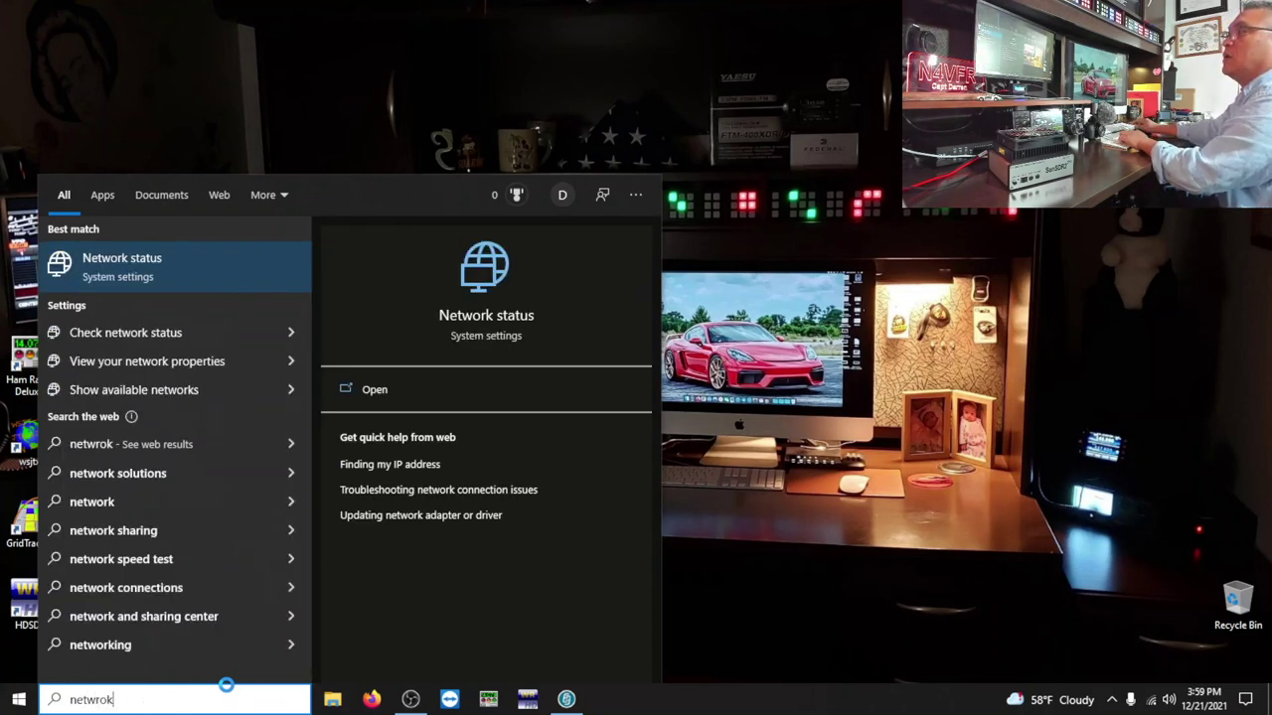
key("BackSpace")
key("BackSpace")
key("BackSpace")
key("BackSpace")
key("BackSpace")
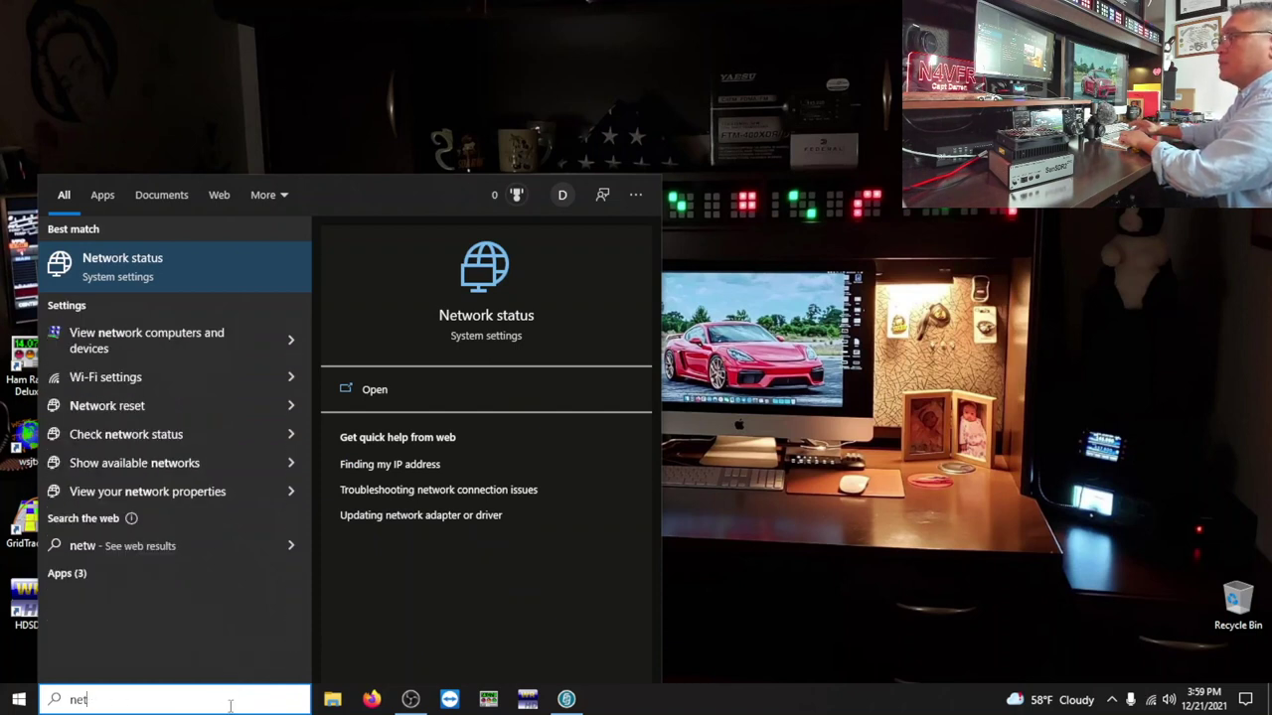
key("BackSpace")
type("etwork")
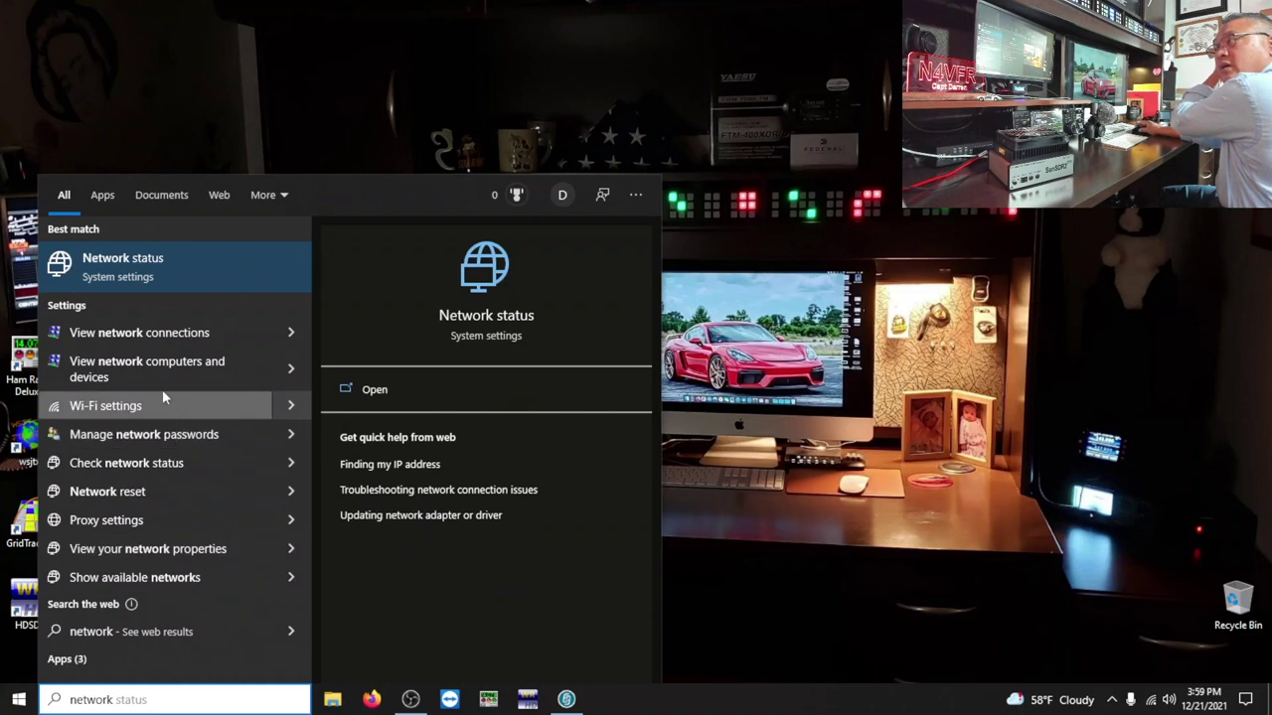
left_click(188, 332)
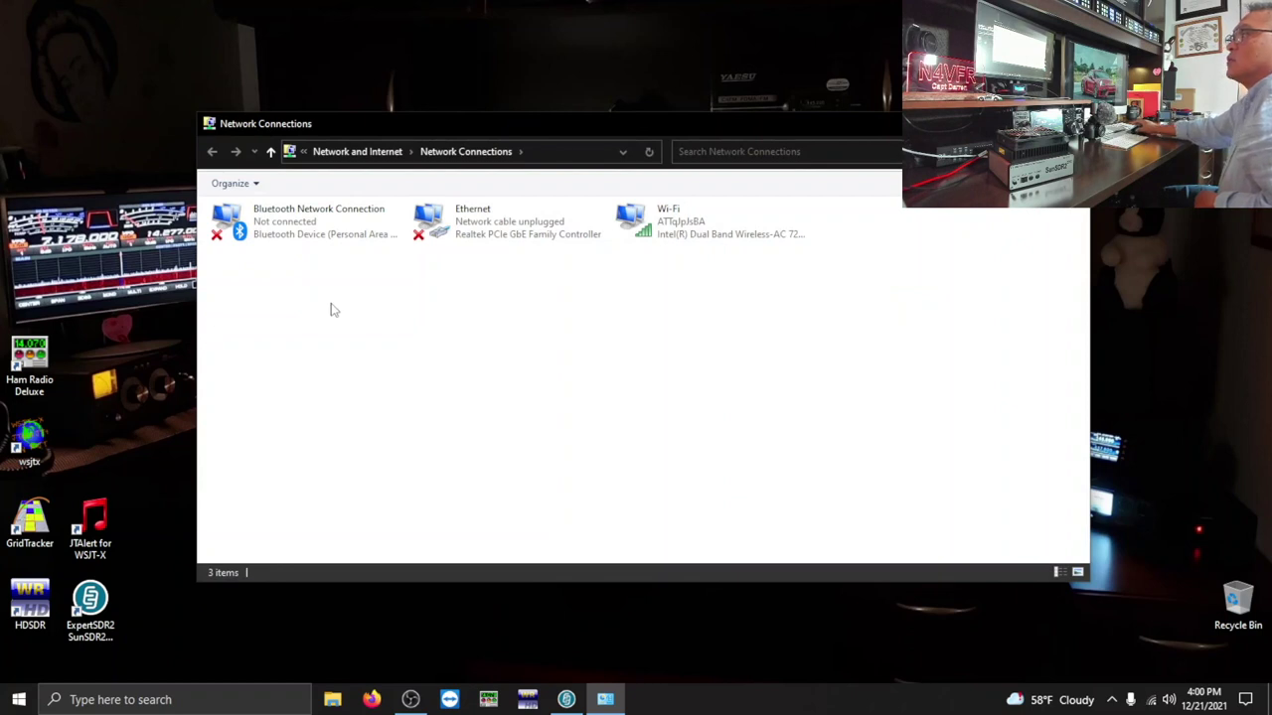
- Open the Ethernet adapter's Internet Protocol Version 4 (TCP/IPv4) Properties
left_click(452, 230)
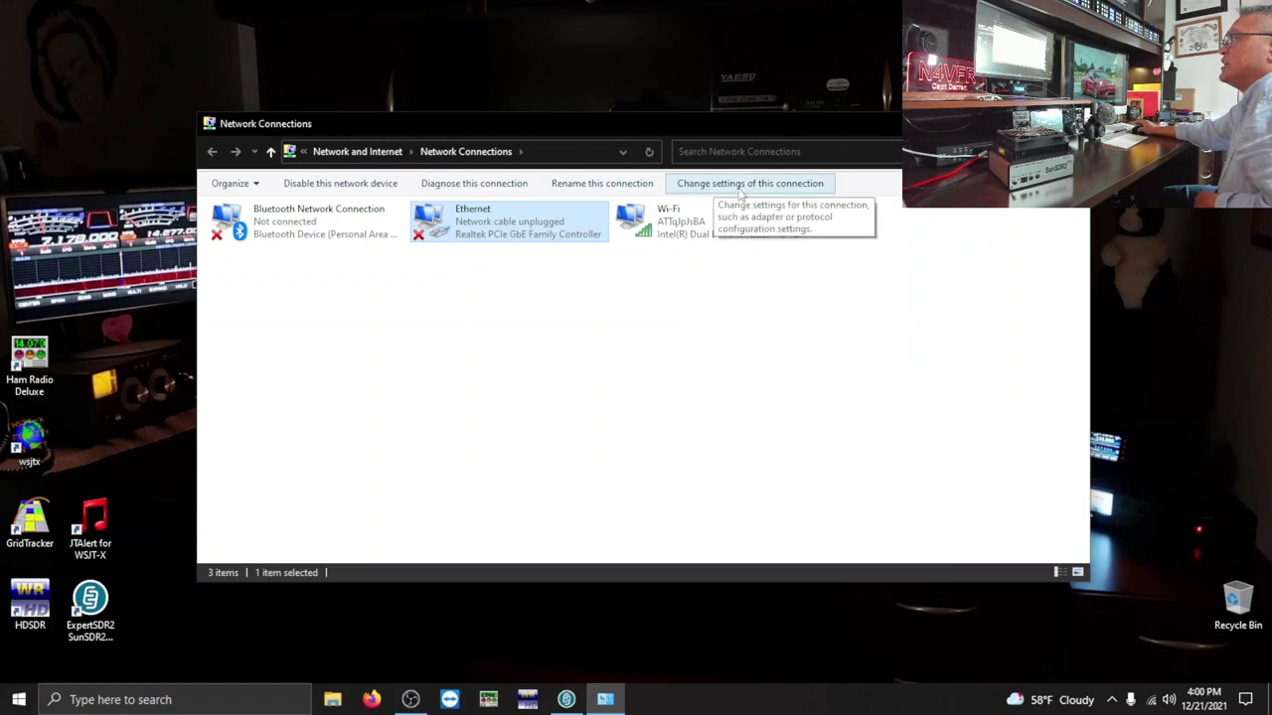
left_click(795, 187)
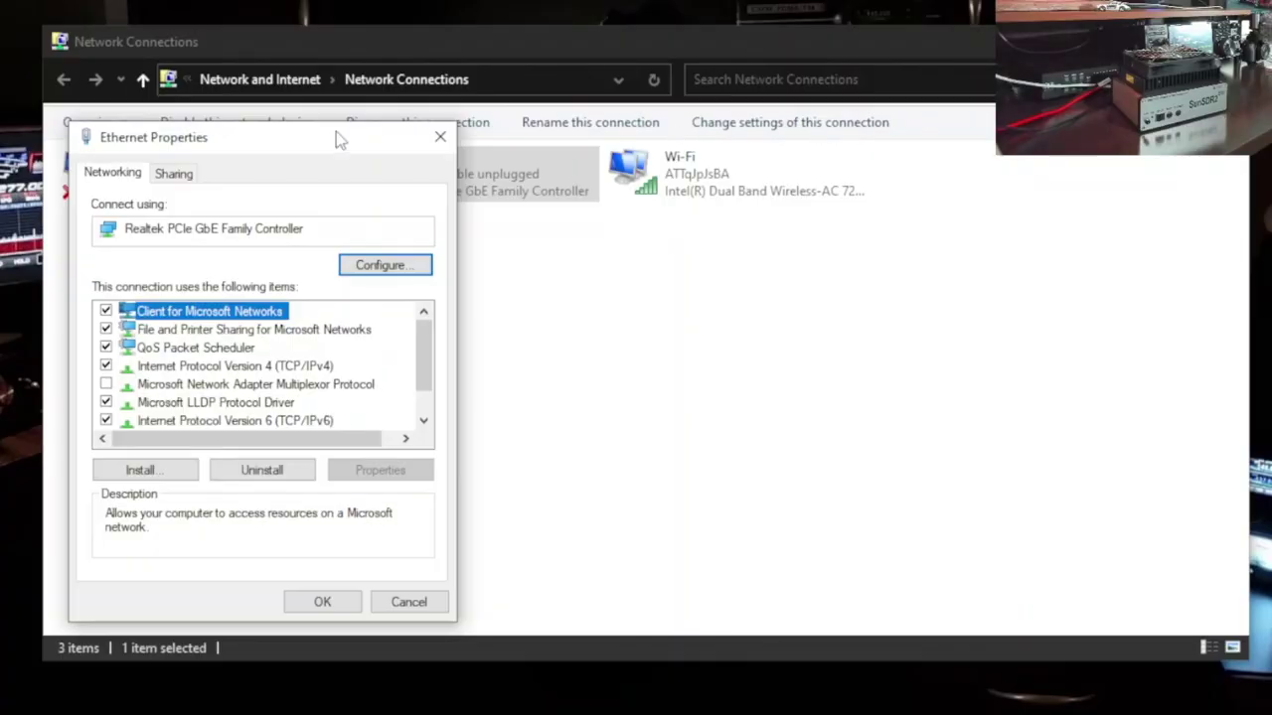
left_click_drag(336, 139, 449, 33)
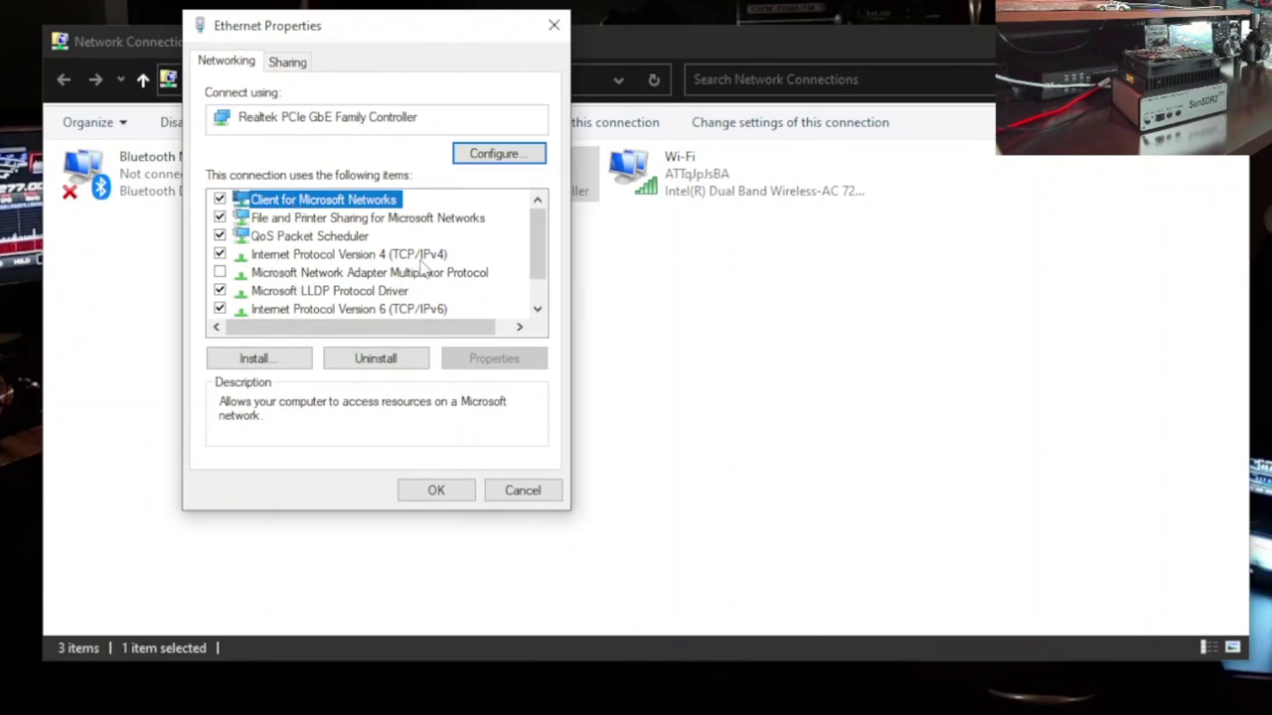
left_click(330, 257)
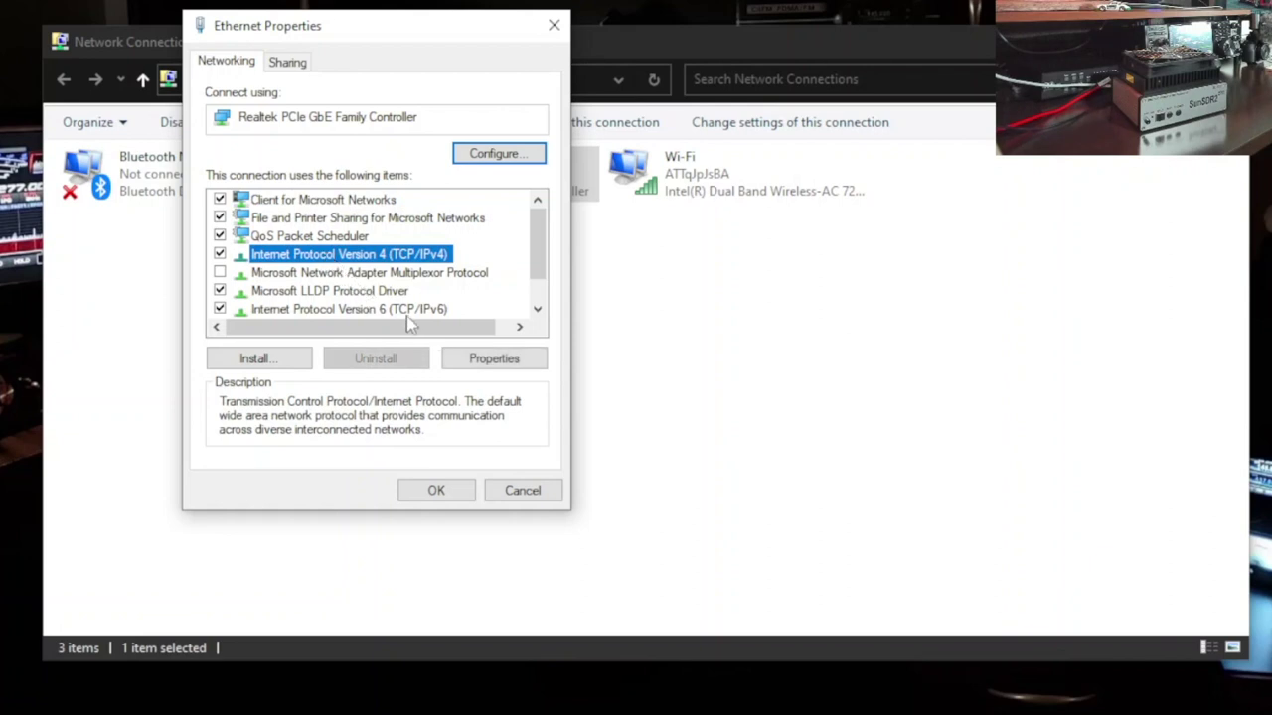
left_click(480, 362)
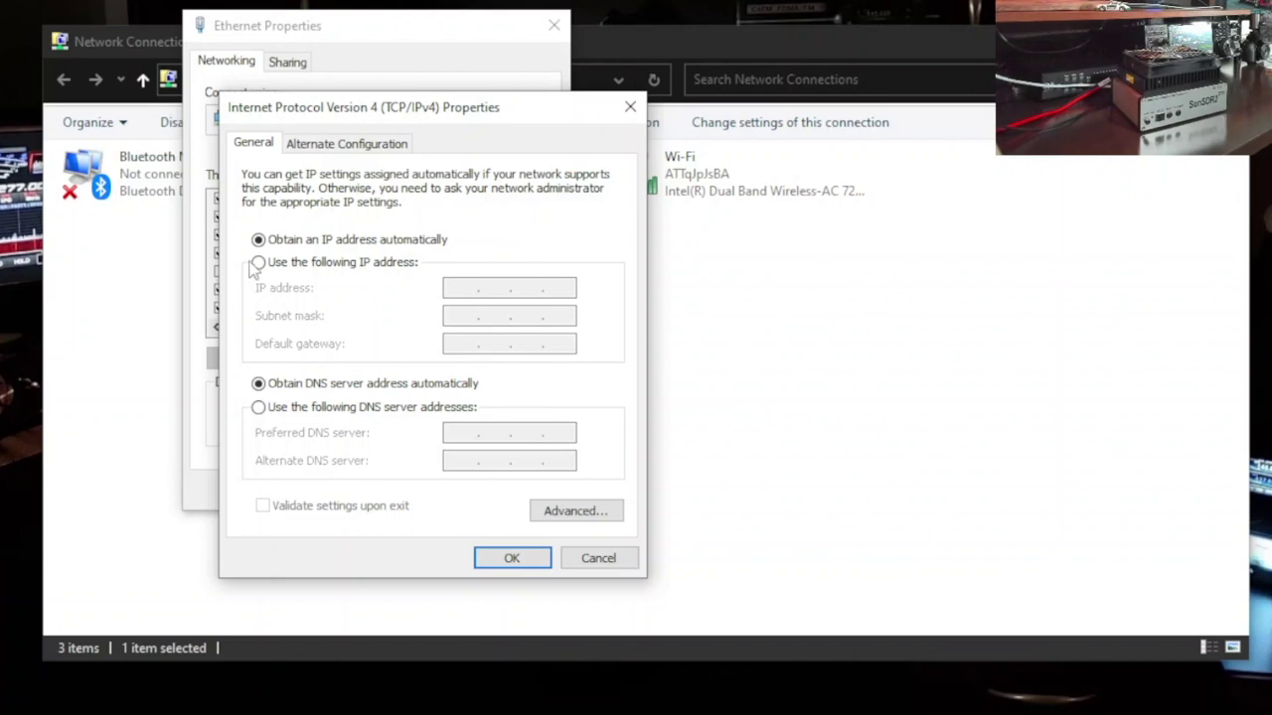
- Set Ethernet IPv4 to fixed address 192.168.16.50, mask 255.255.255.0, save, and close the properties
left_click(257, 263)
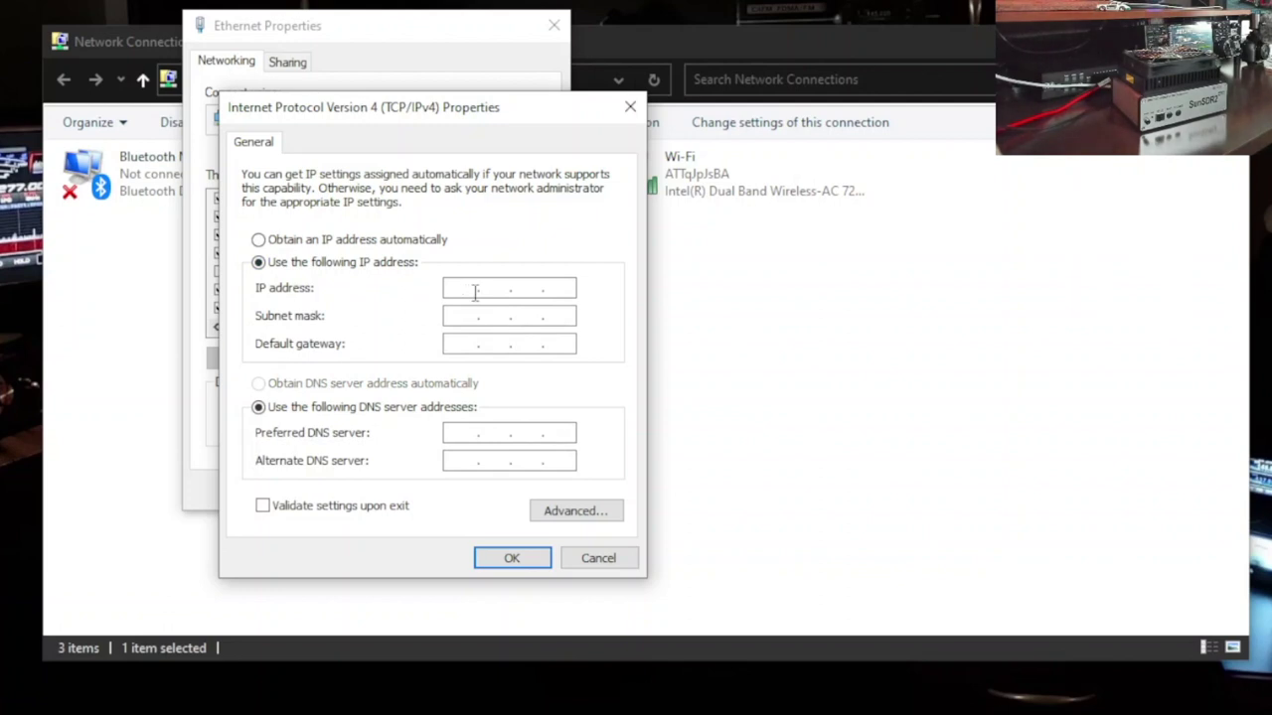
type("1")
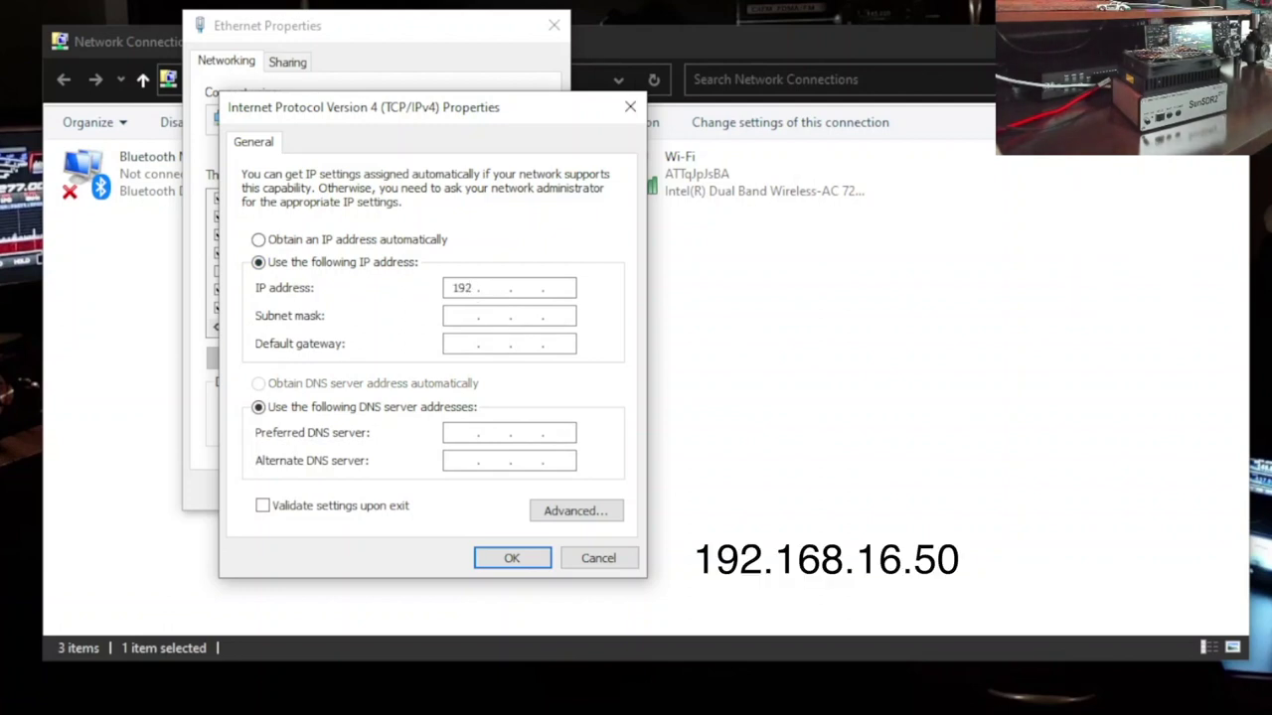
type("92 . 168")
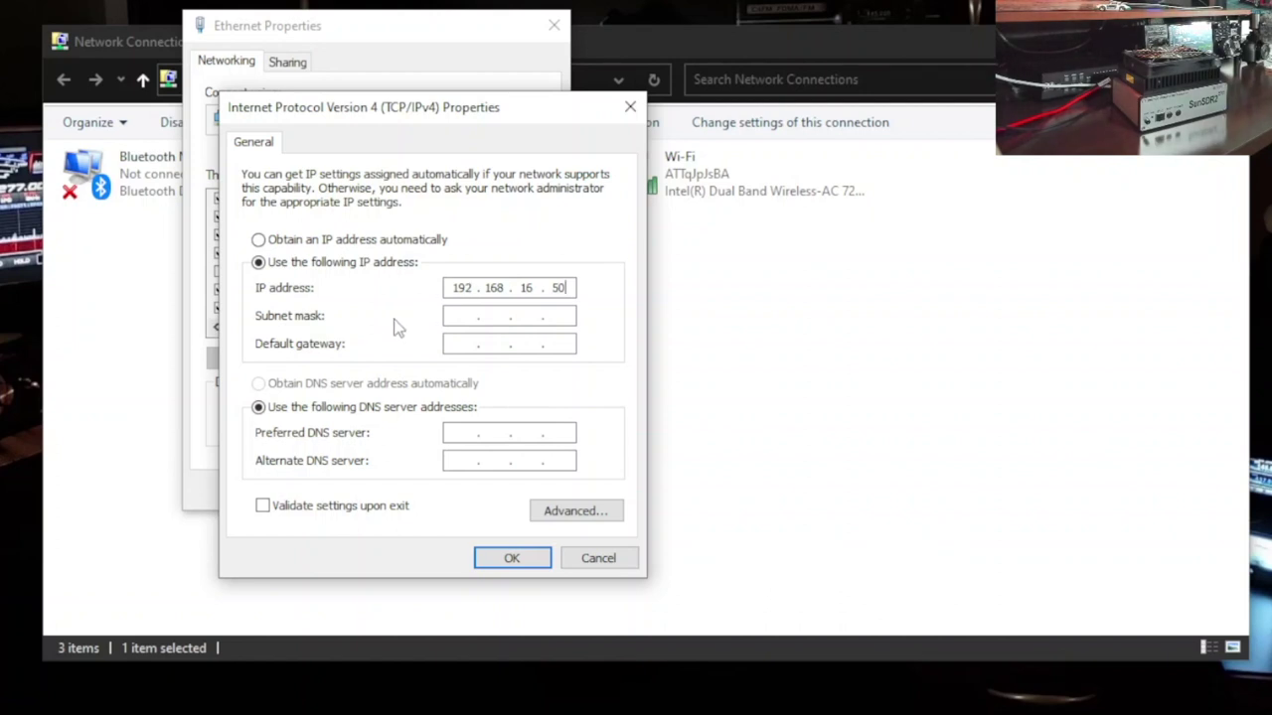
left_click(448, 315)
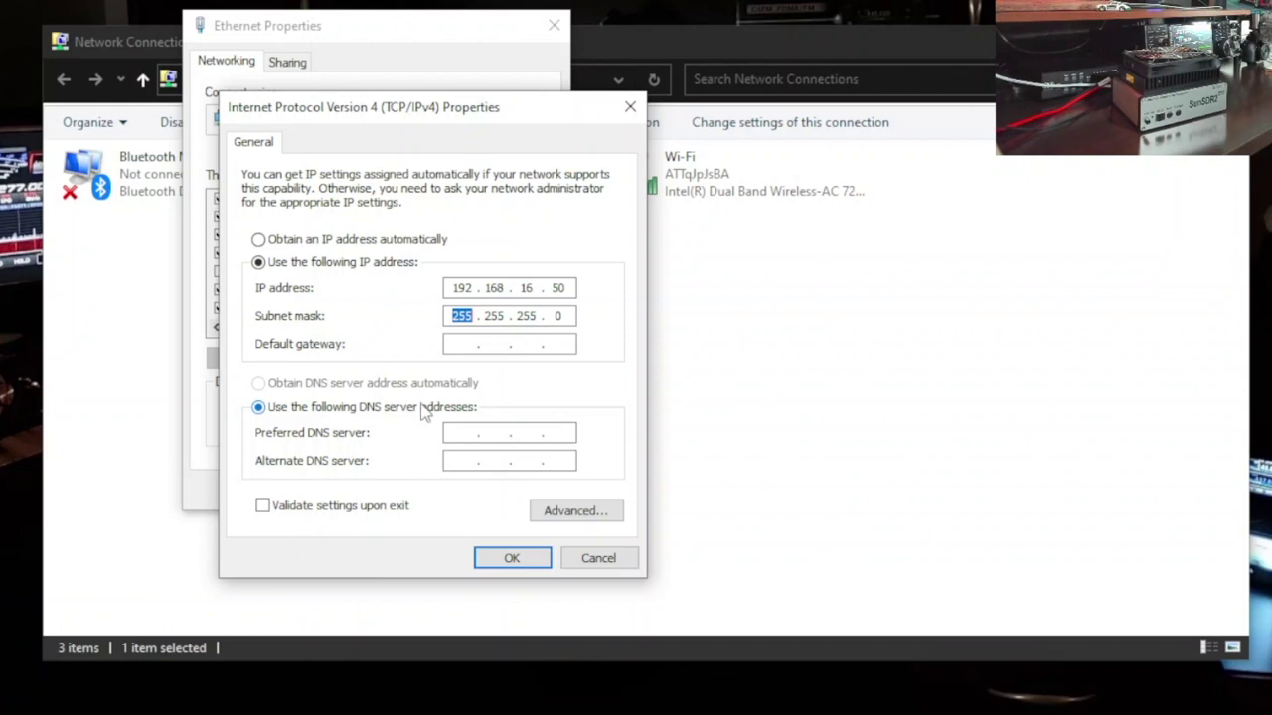
left_click(496, 560)
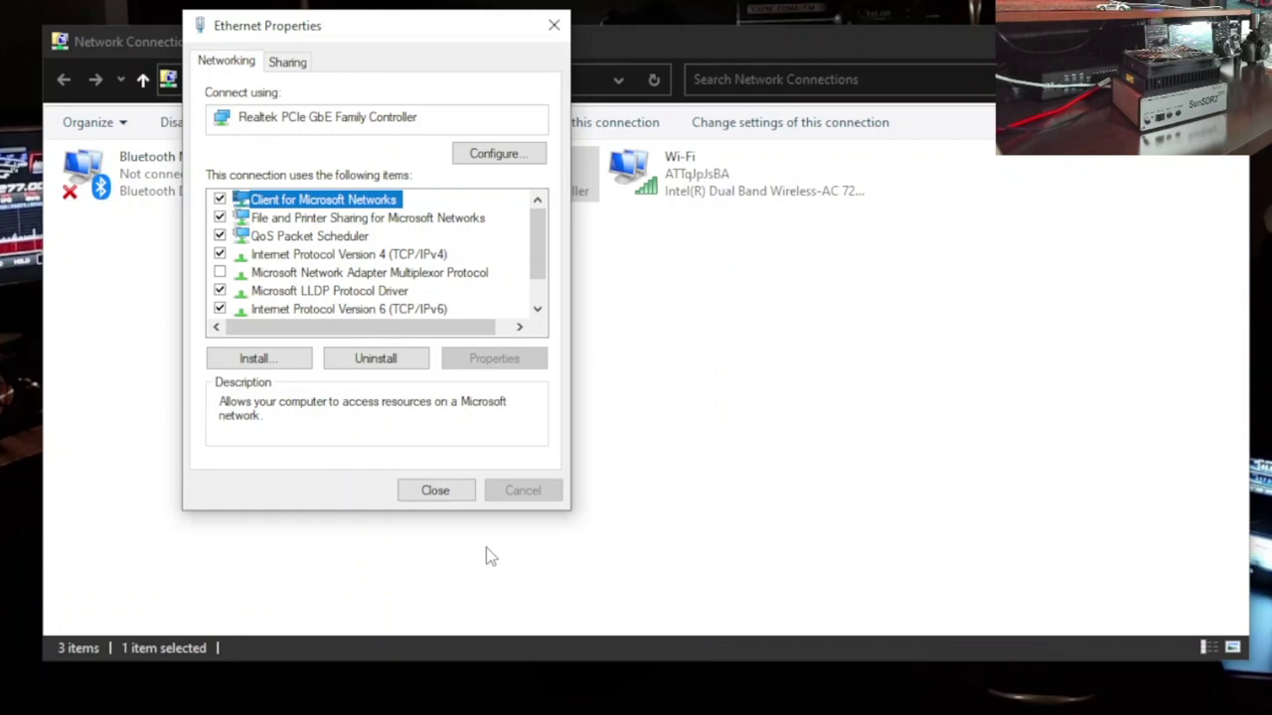
left_click(443, 493)
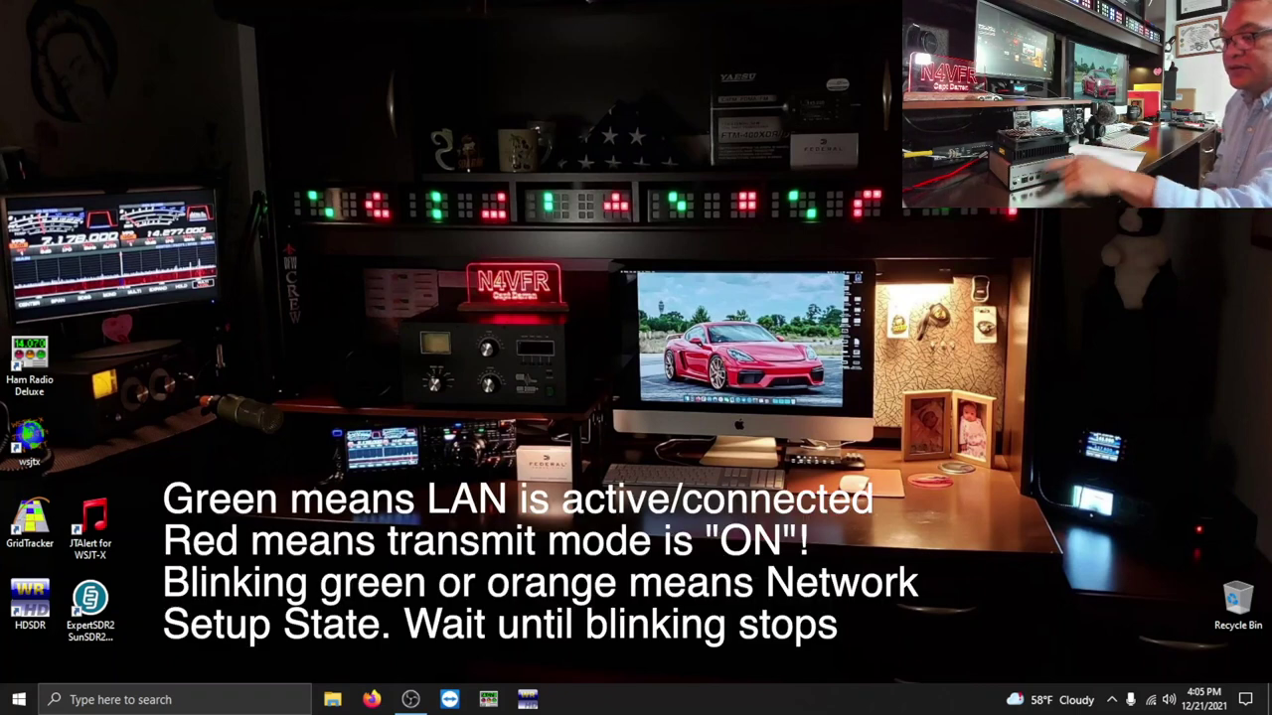
- Launch ExpertSDR2 for the SunSDR2DX from its desktop shortcut
left_click(89, 599)
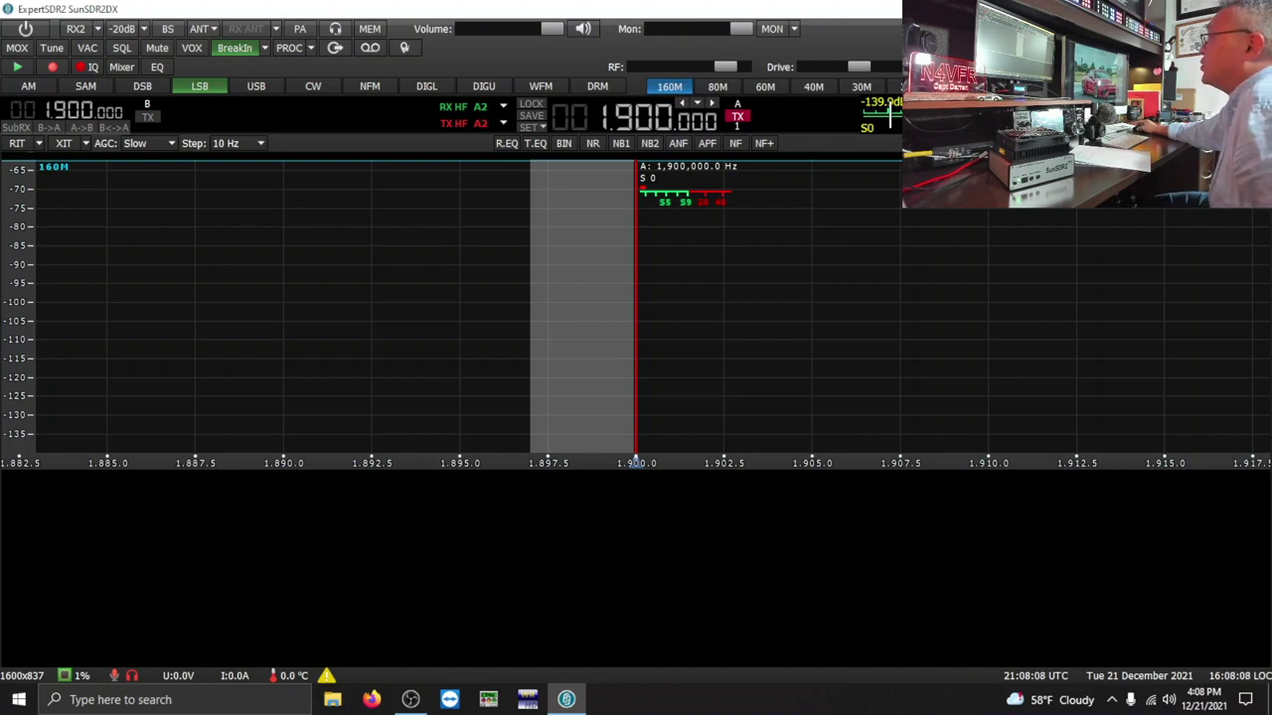
- In Options, pick SunSDR2DX at 192.168.16.200 as the device, apply, and close the dialog
key("ctrl+o")
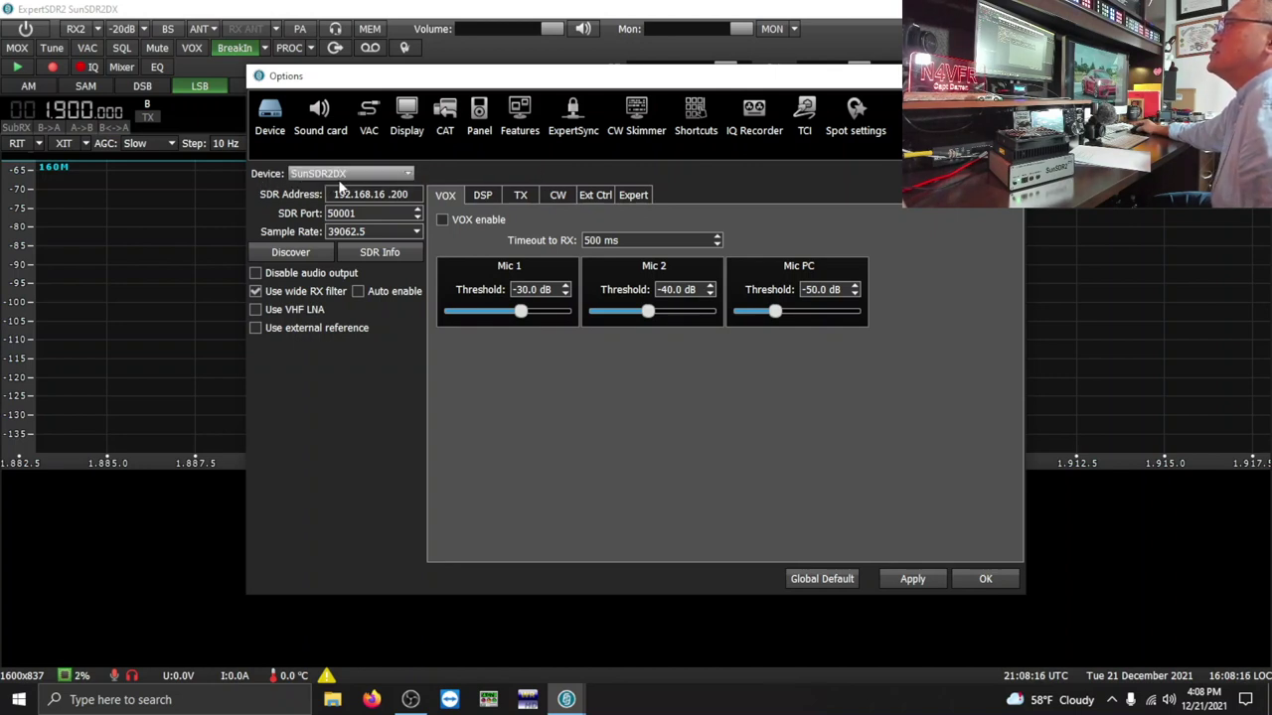
left_click(408, 177)
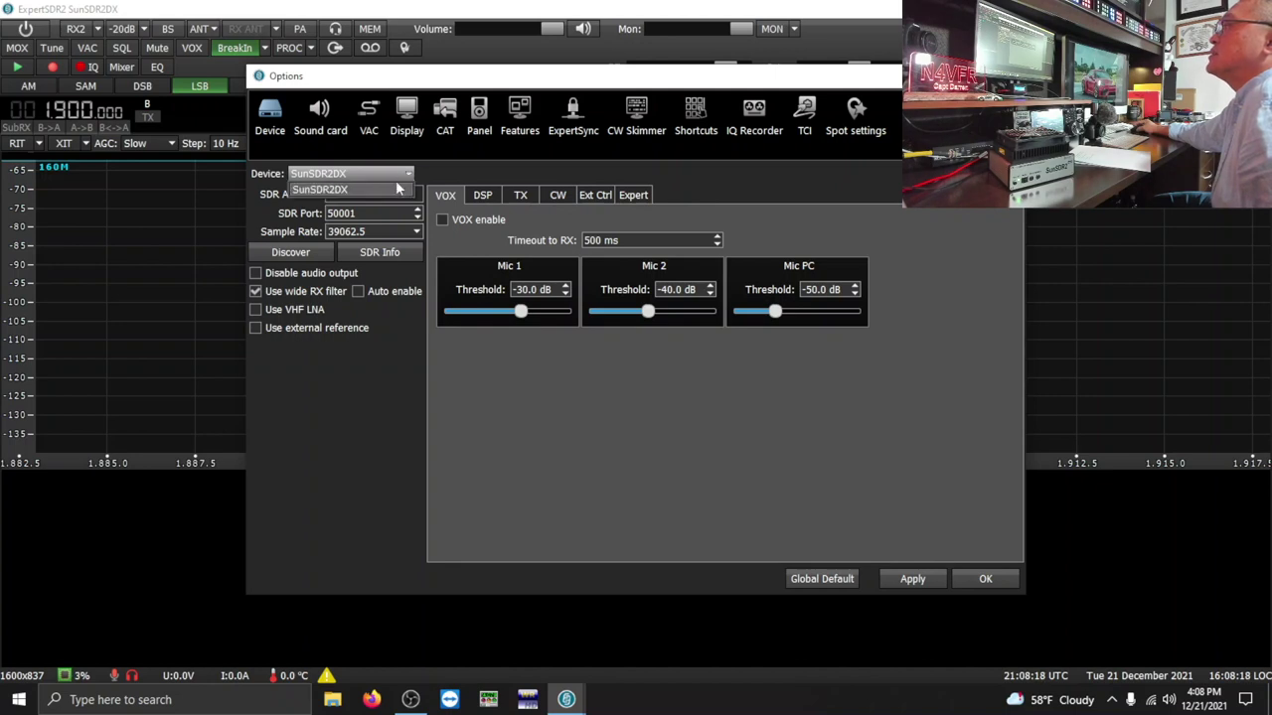
left_click(395, 189)
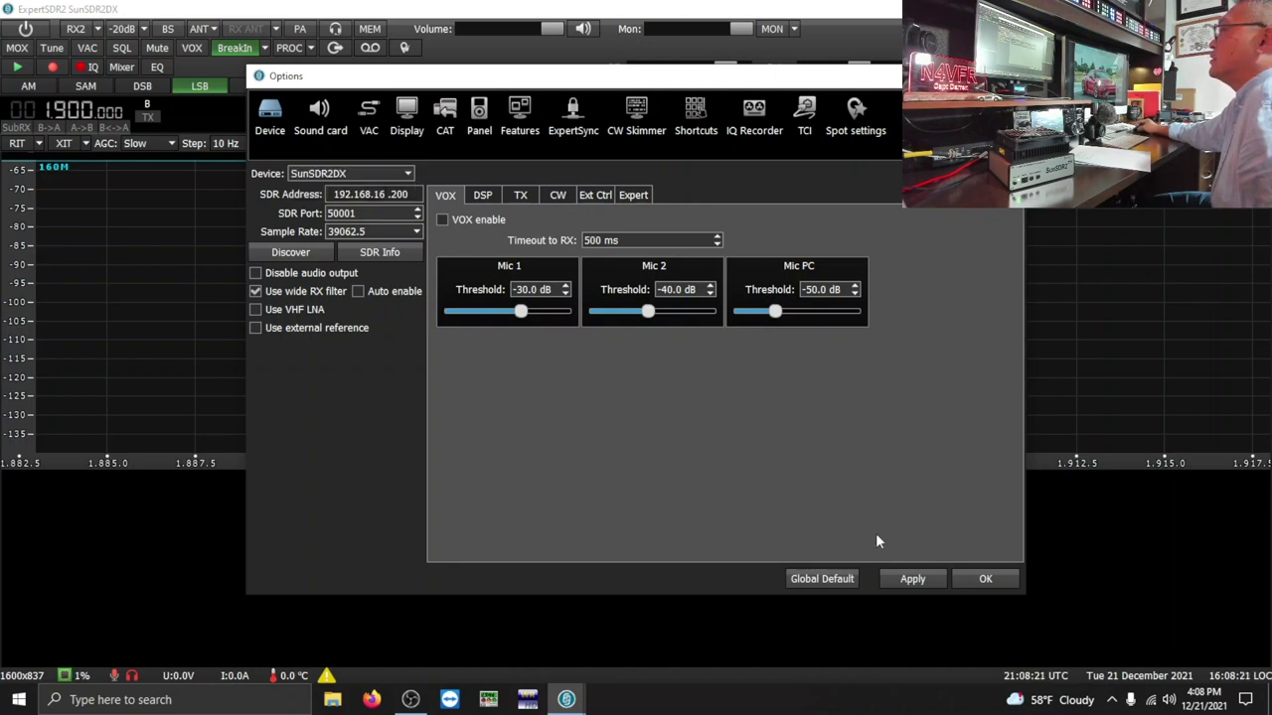
left_click(912, 580)
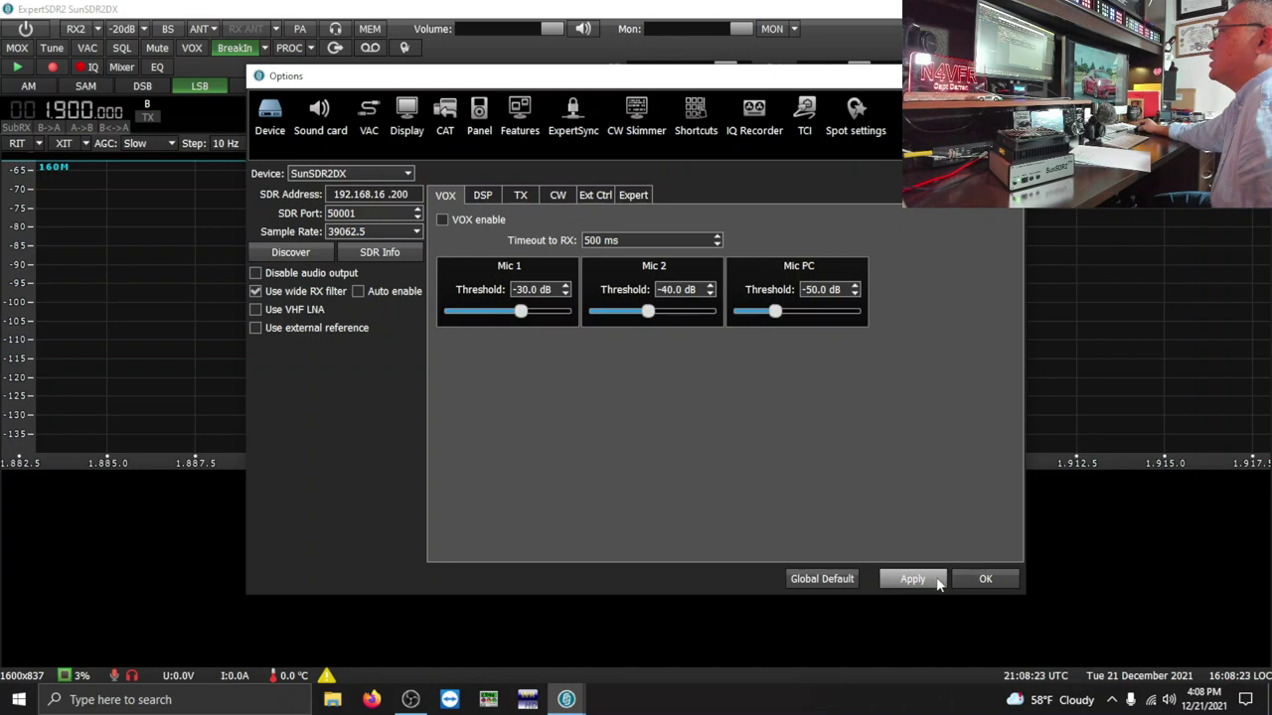
left_click(982, 579)
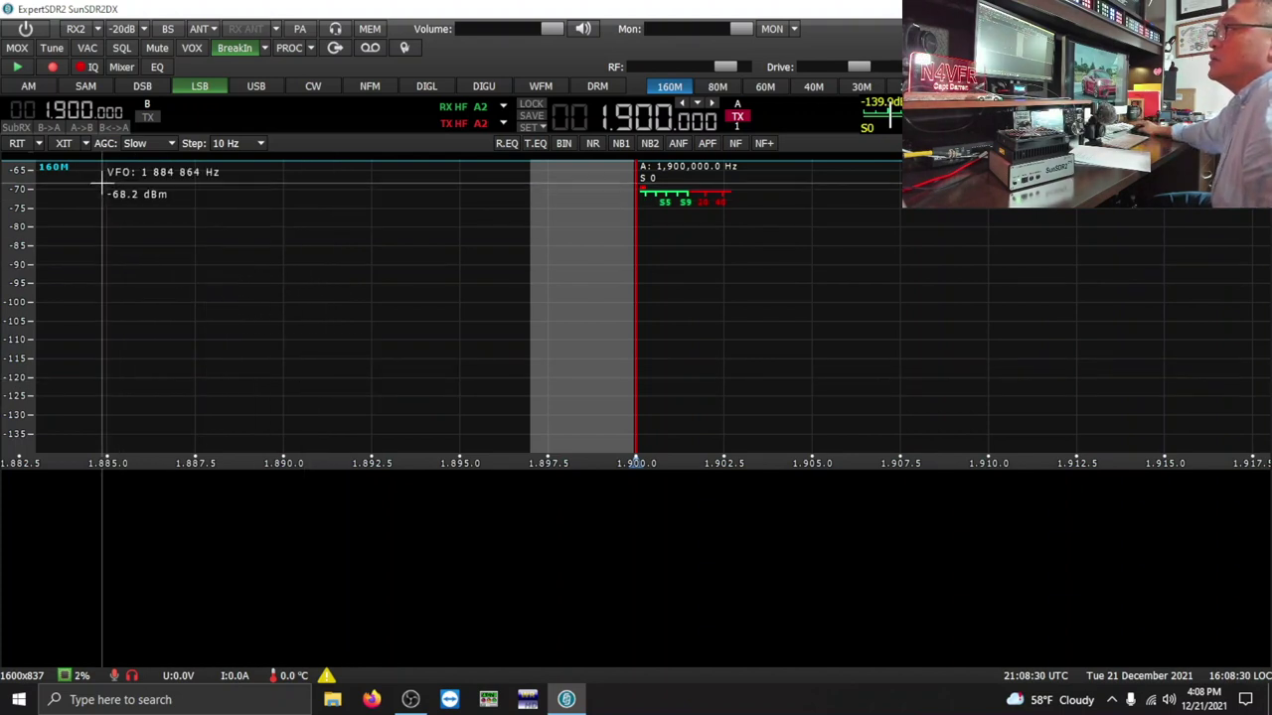
- Power the radio on, accept the SunSDR2DX firmware update, then power it on again
left_click(26, 29)
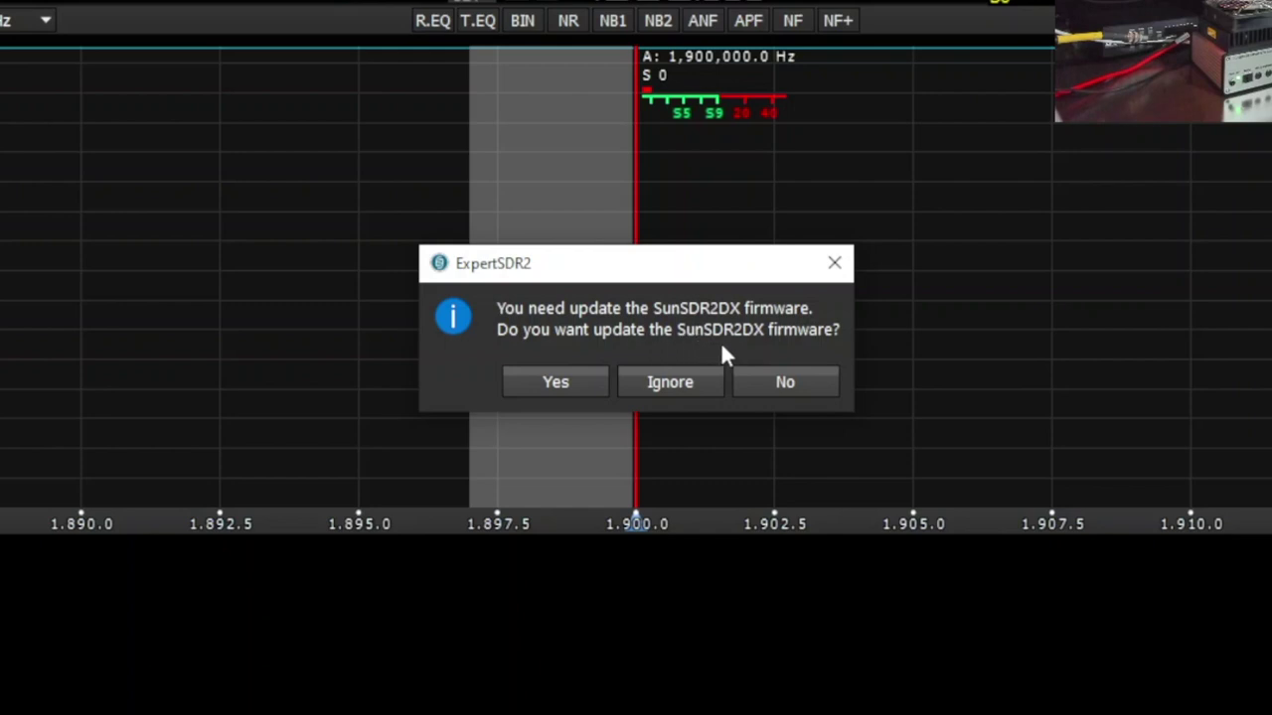
left_click(596, 383)
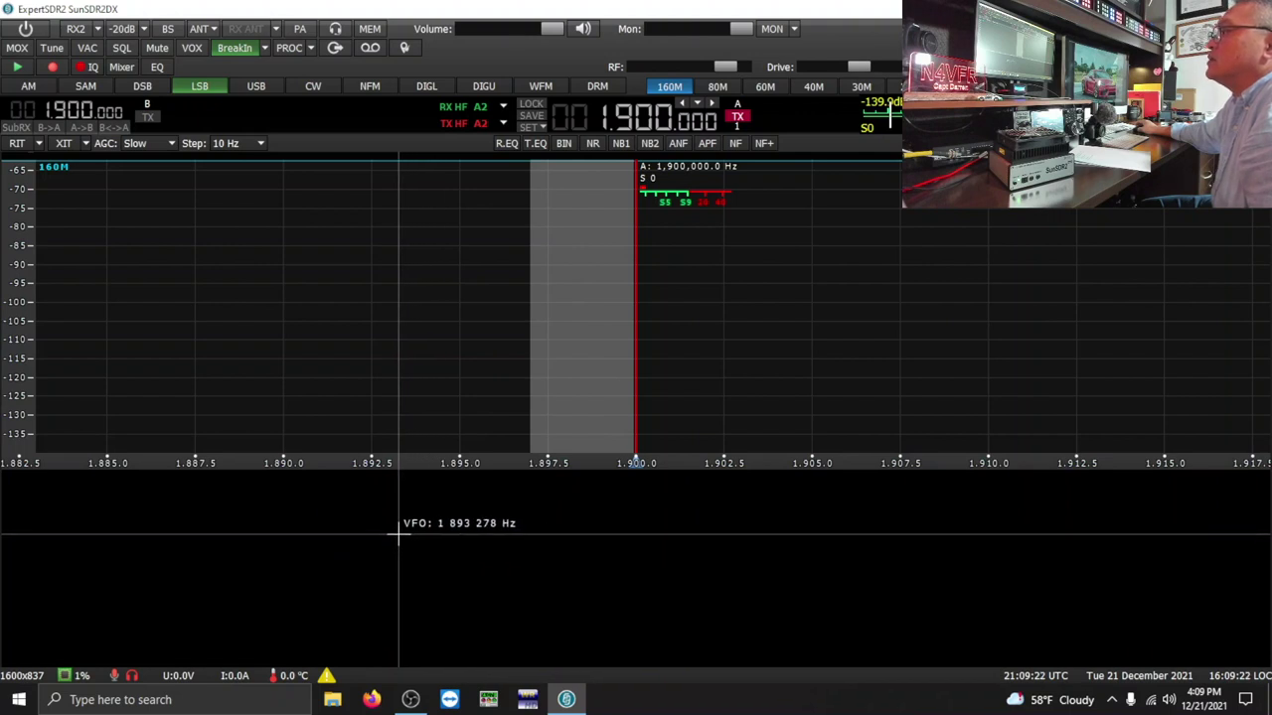
left_click(27, 29)
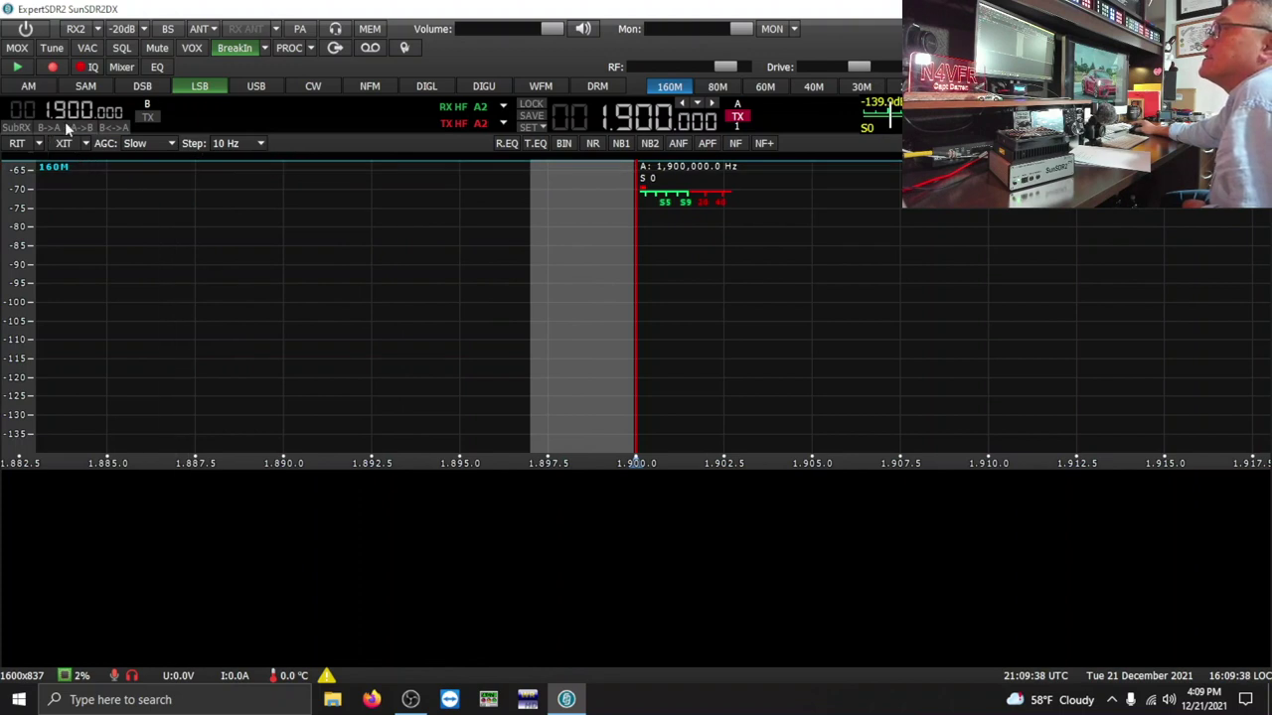
- Tune VFO B to 7.100.000 and VFO A to 8.100.000, then power the radio on
scroll(61, 112, "up", 2)
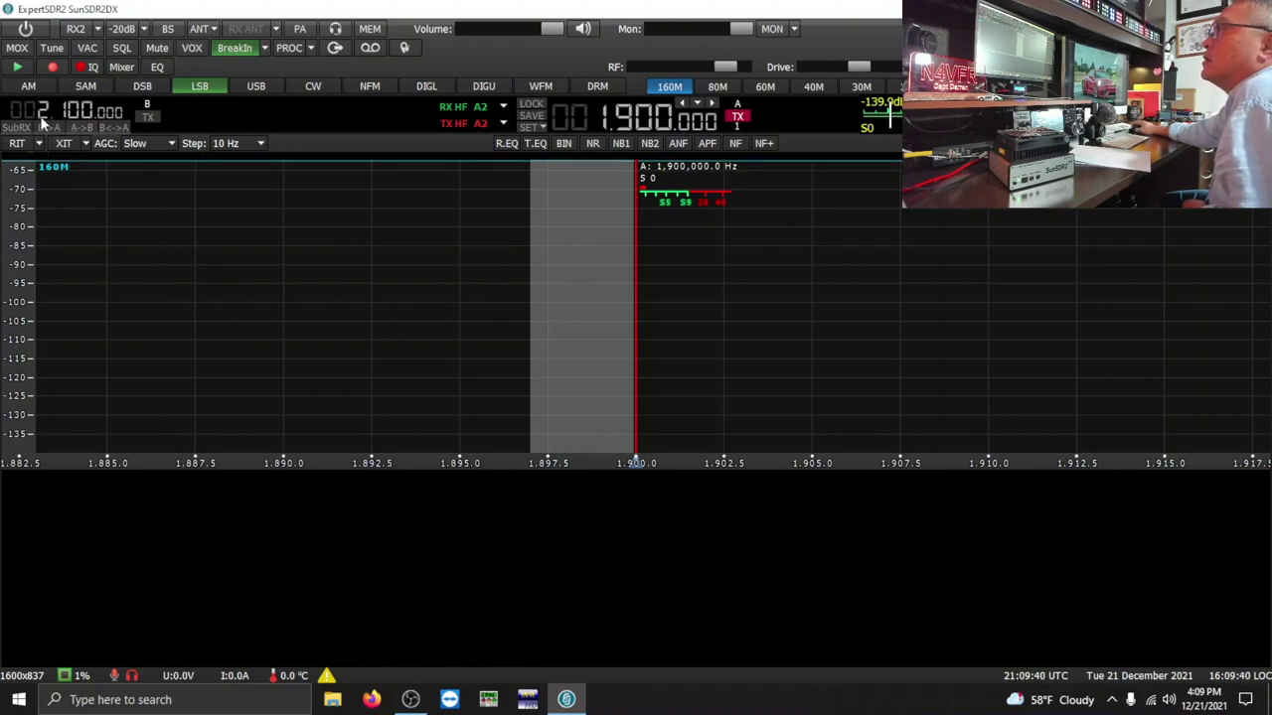
scroll(43, 118, "up", 5)
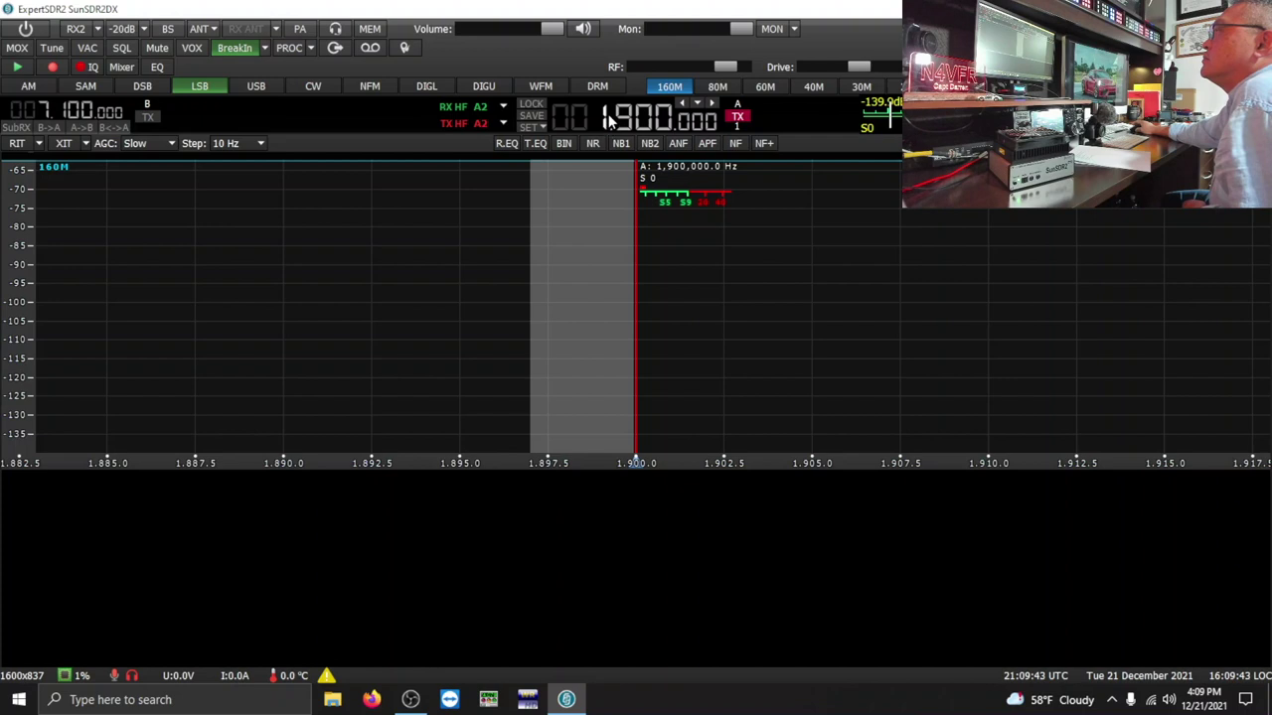
scroll(610, 120, "up", 6)
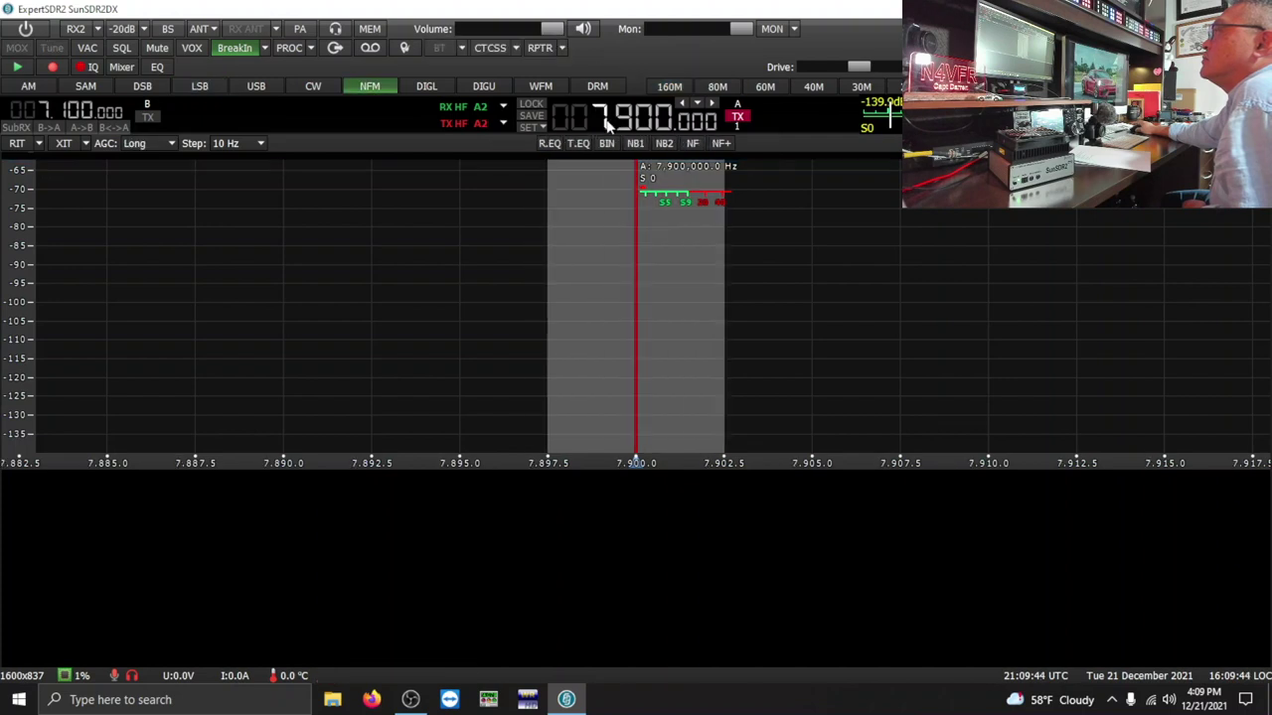
scroll(623, 119, "up", 2)
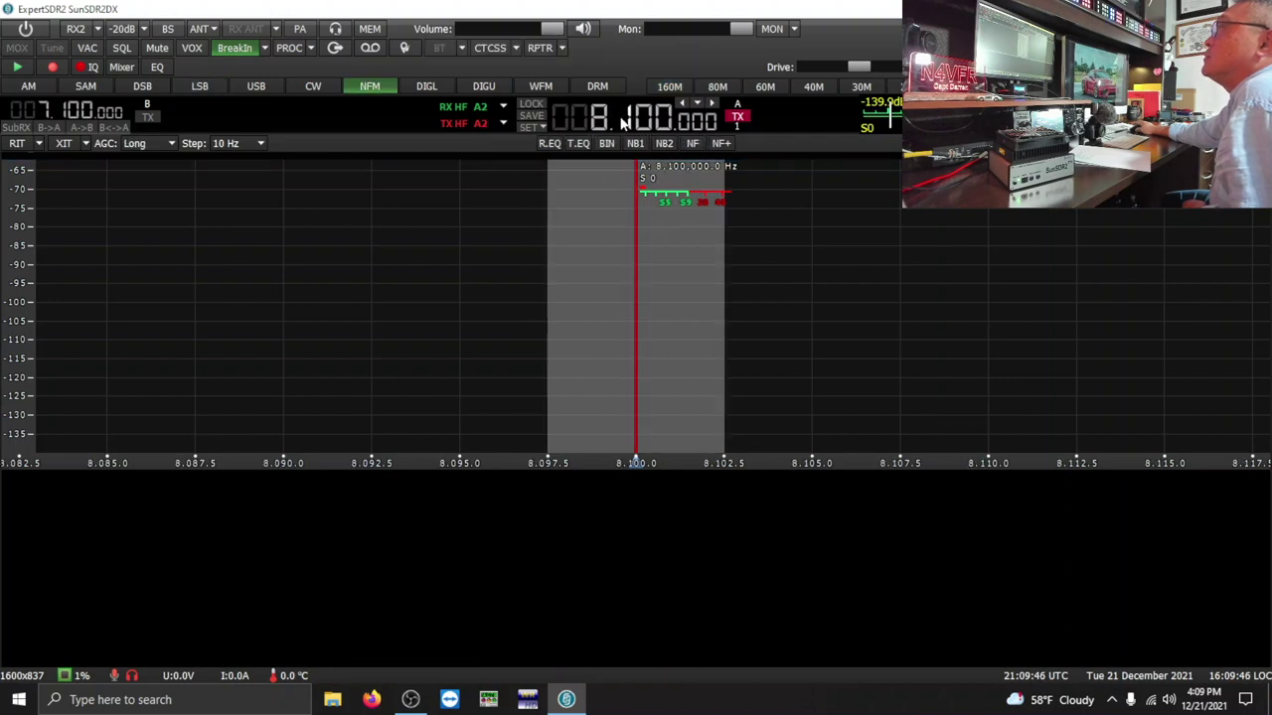
left_click(27, 30)
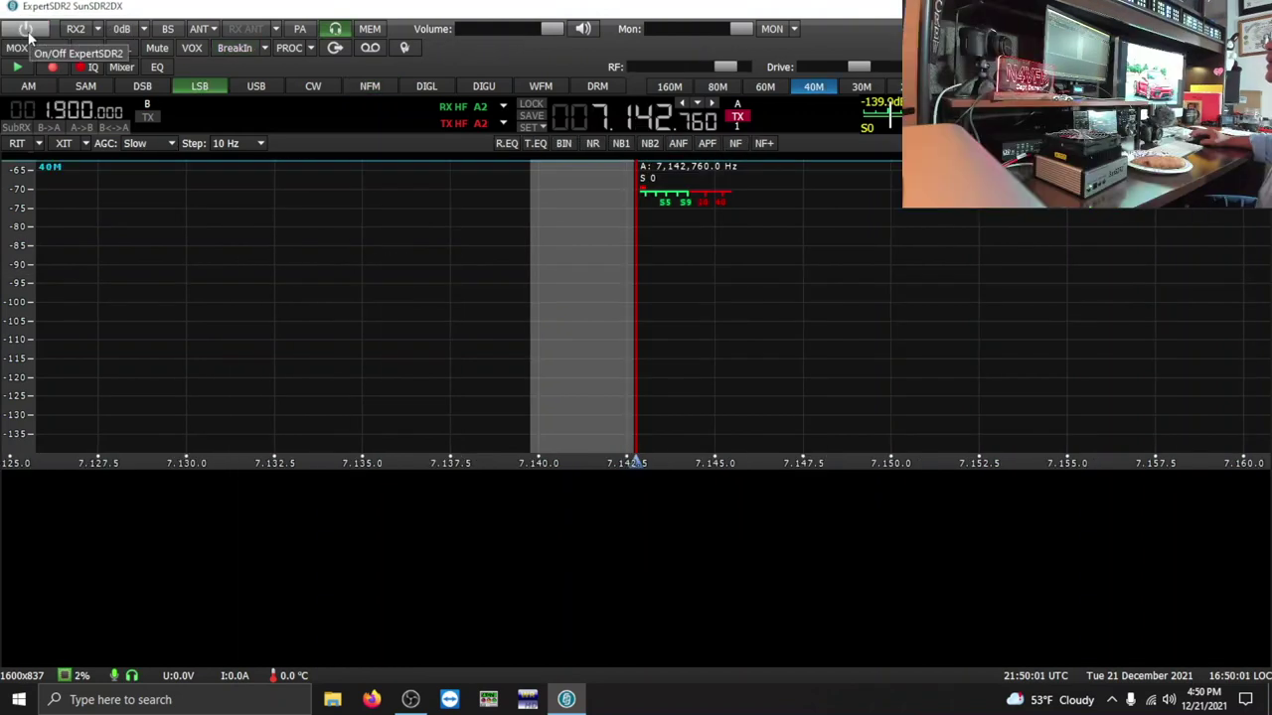
- Toggle the radio power on and off twice, then bring up the Options Device page
left_click(25, 28)
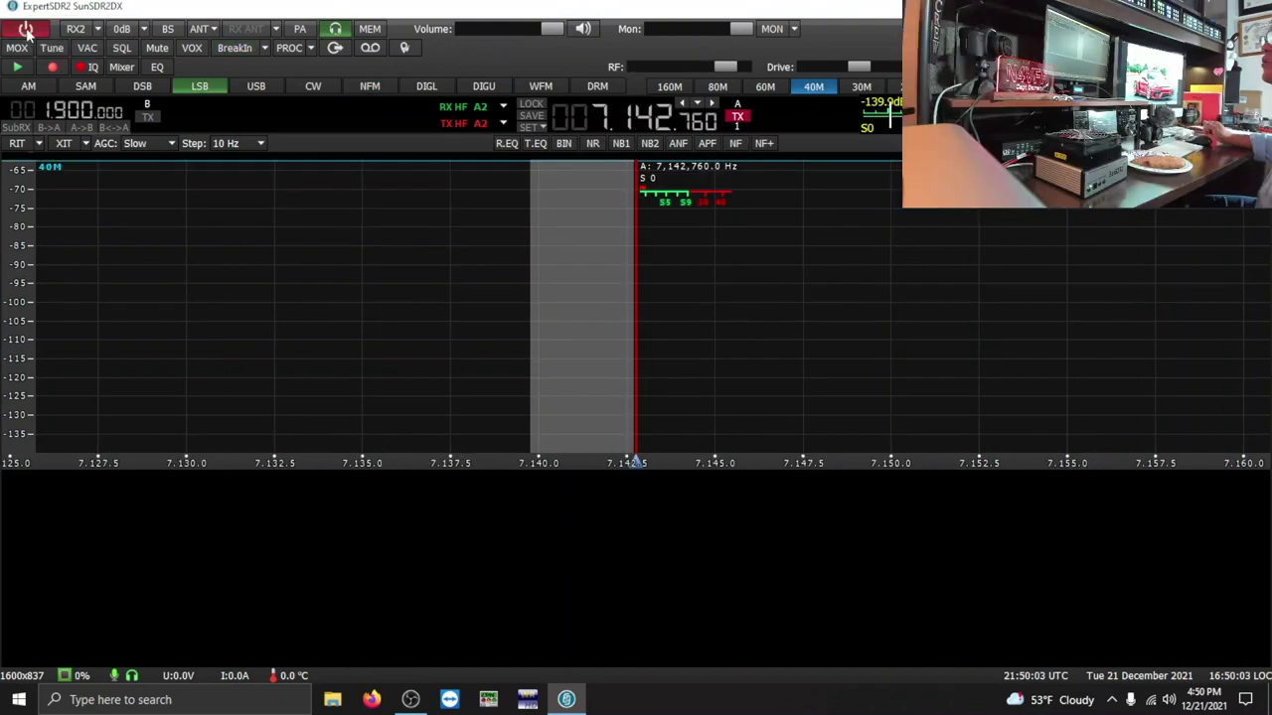
left_click(27, 31)
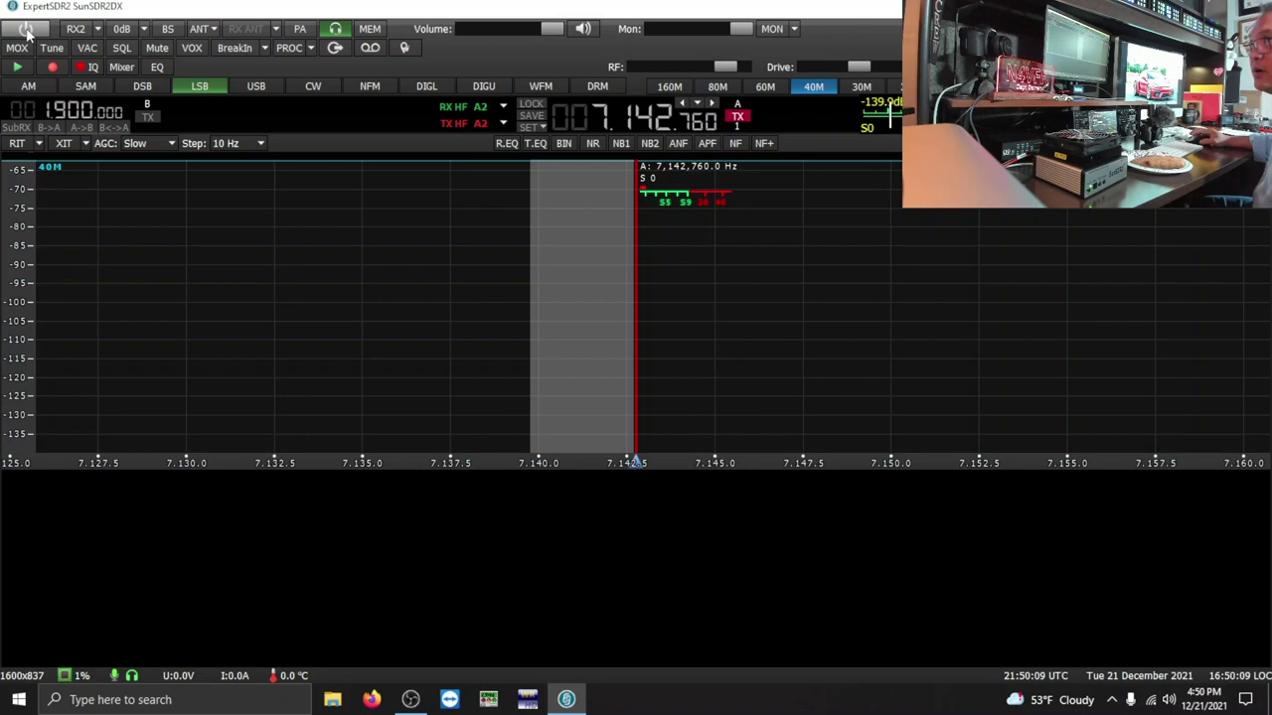
left_click(27, 31)
left_click(27, 30)
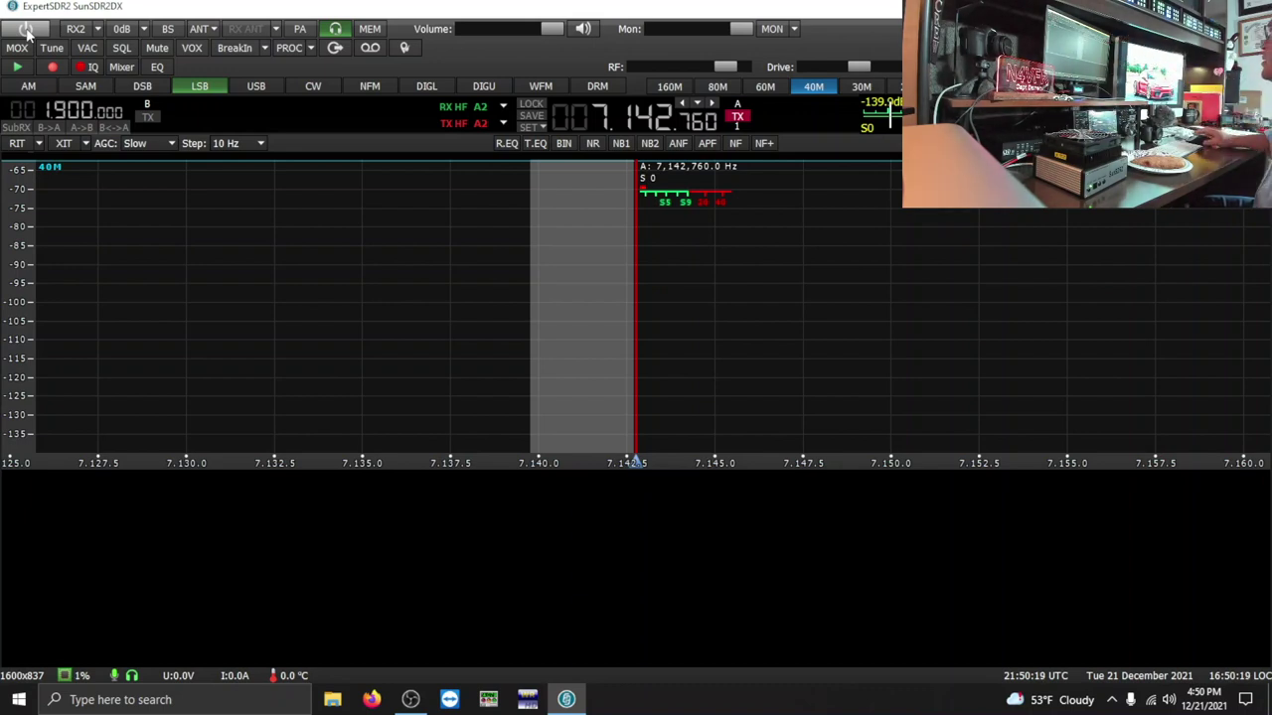
key("ctrl+o")
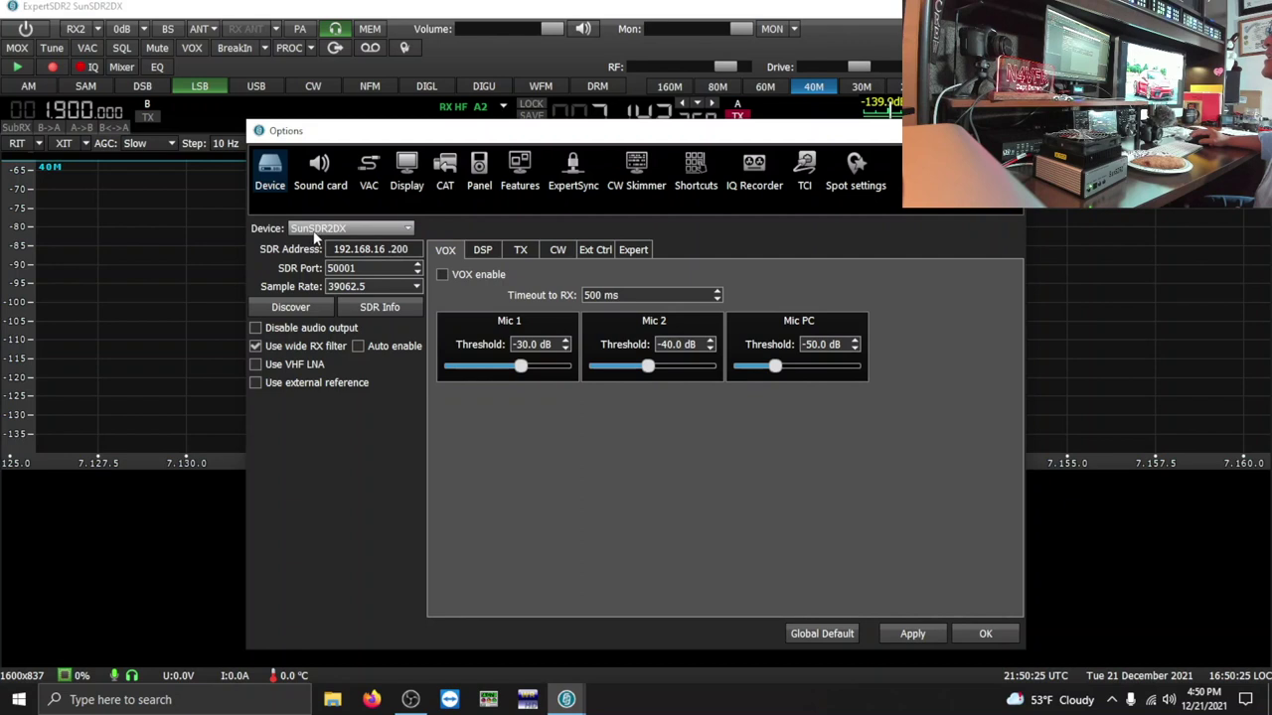
- Keep SunSDR2DX selected, run Discover, and use the transceiver found at 192.168.16.200, port 50001
left_click(394, 229)
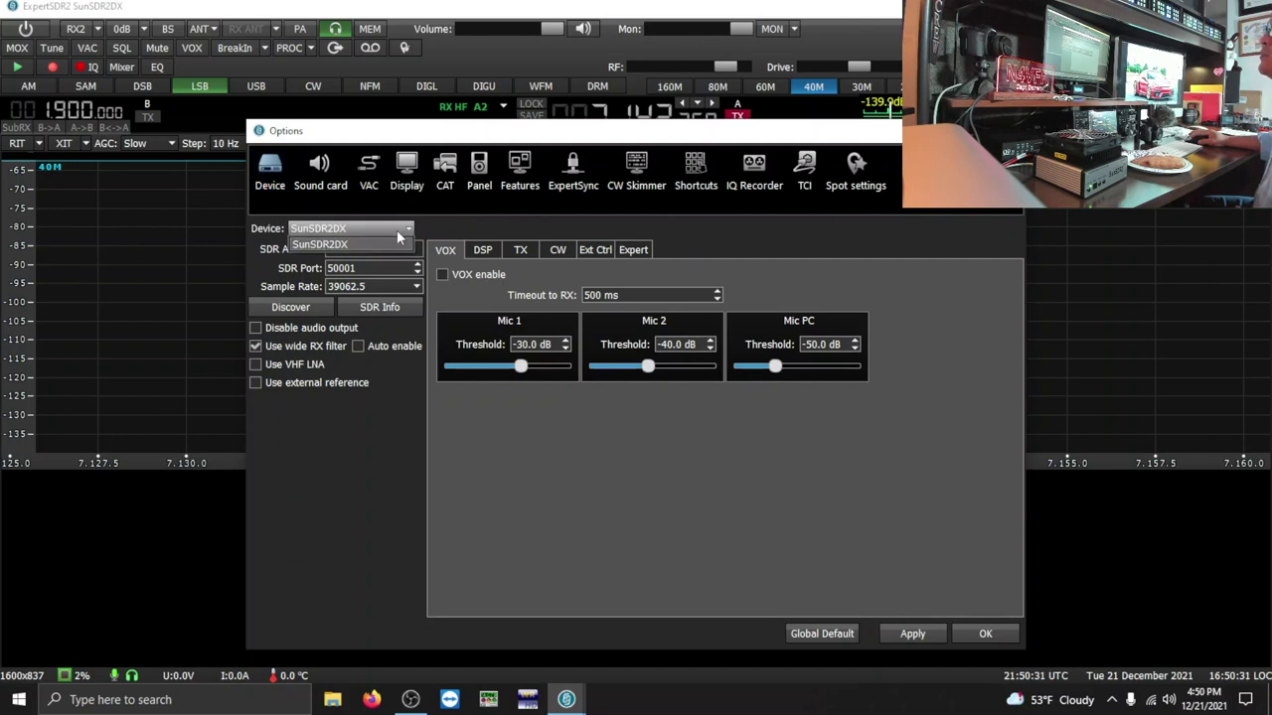
left_click(379, 244)
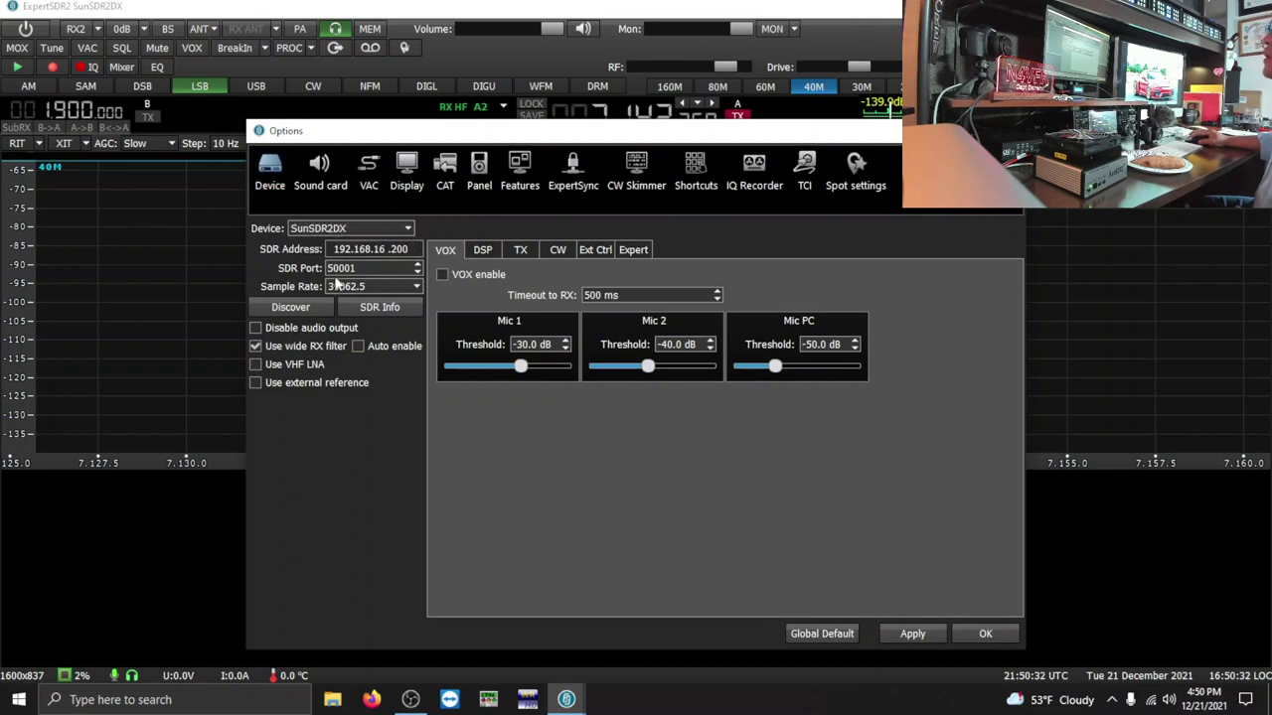
left_click(293, 309)
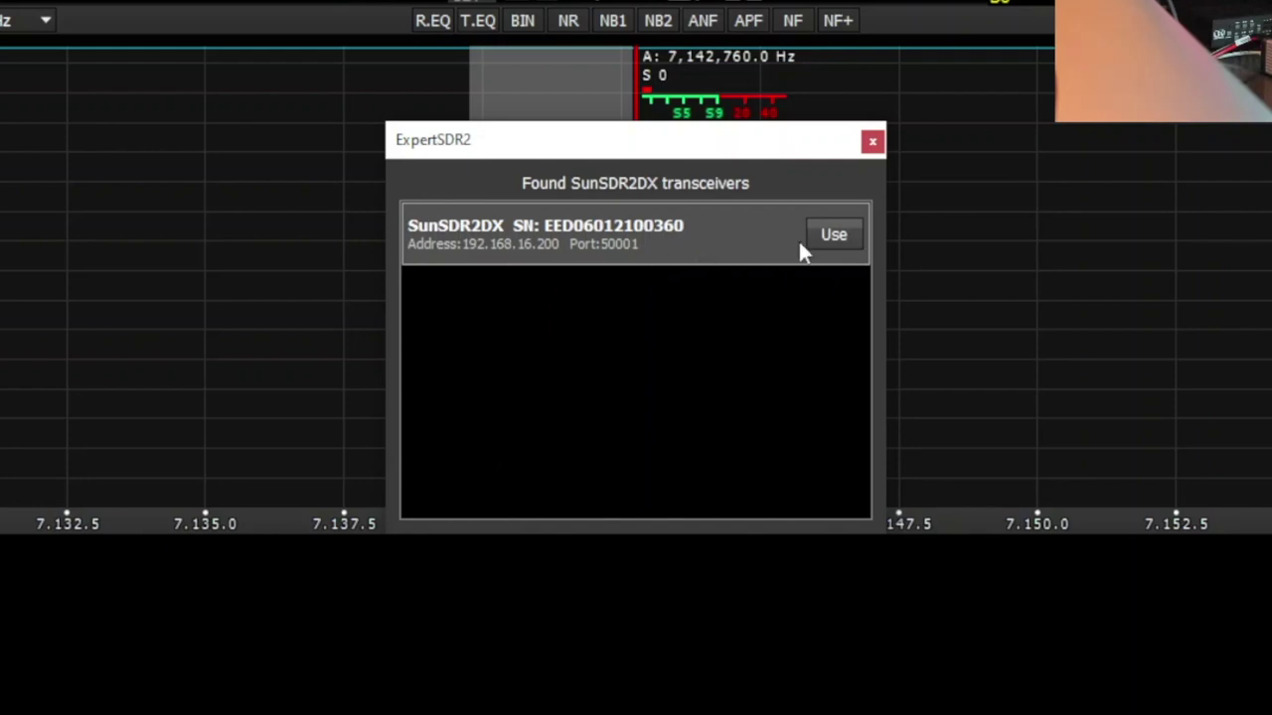
left_click(832, 238)
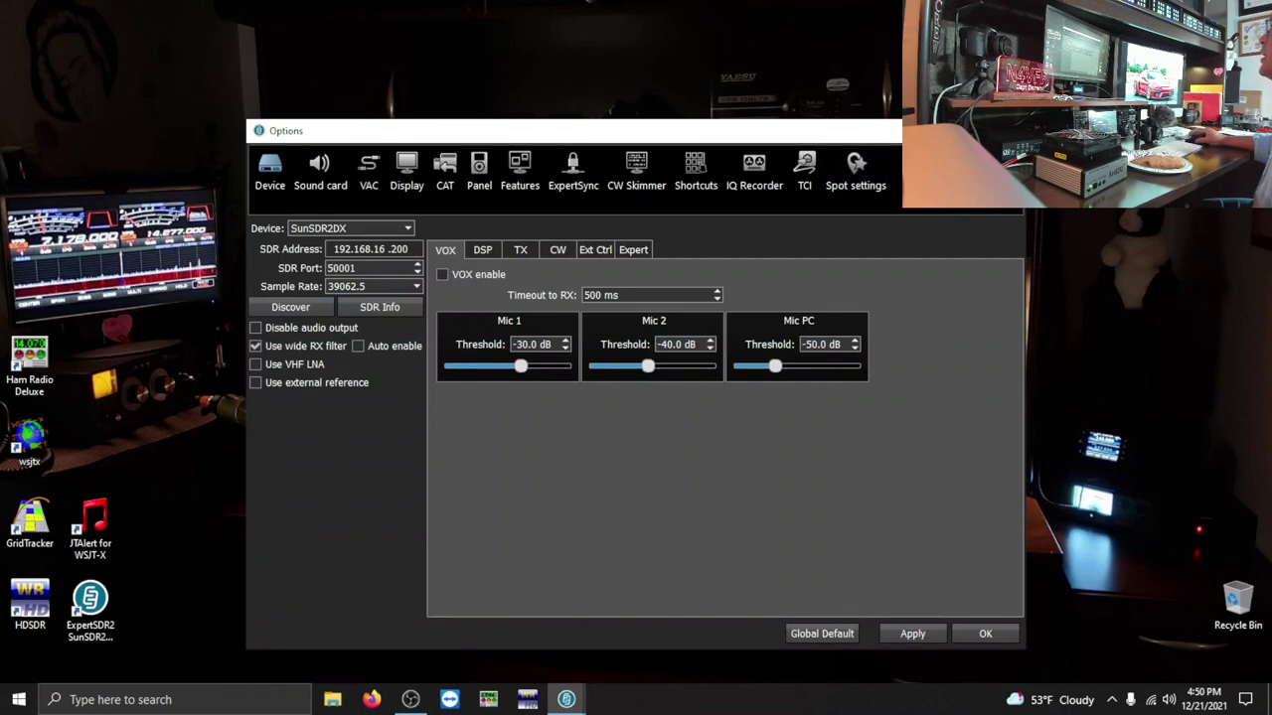
- Minimize ExpertSDR2, search Windows for 'firewall', and go to the firewall's allowed apps list
left_click(566, 699)
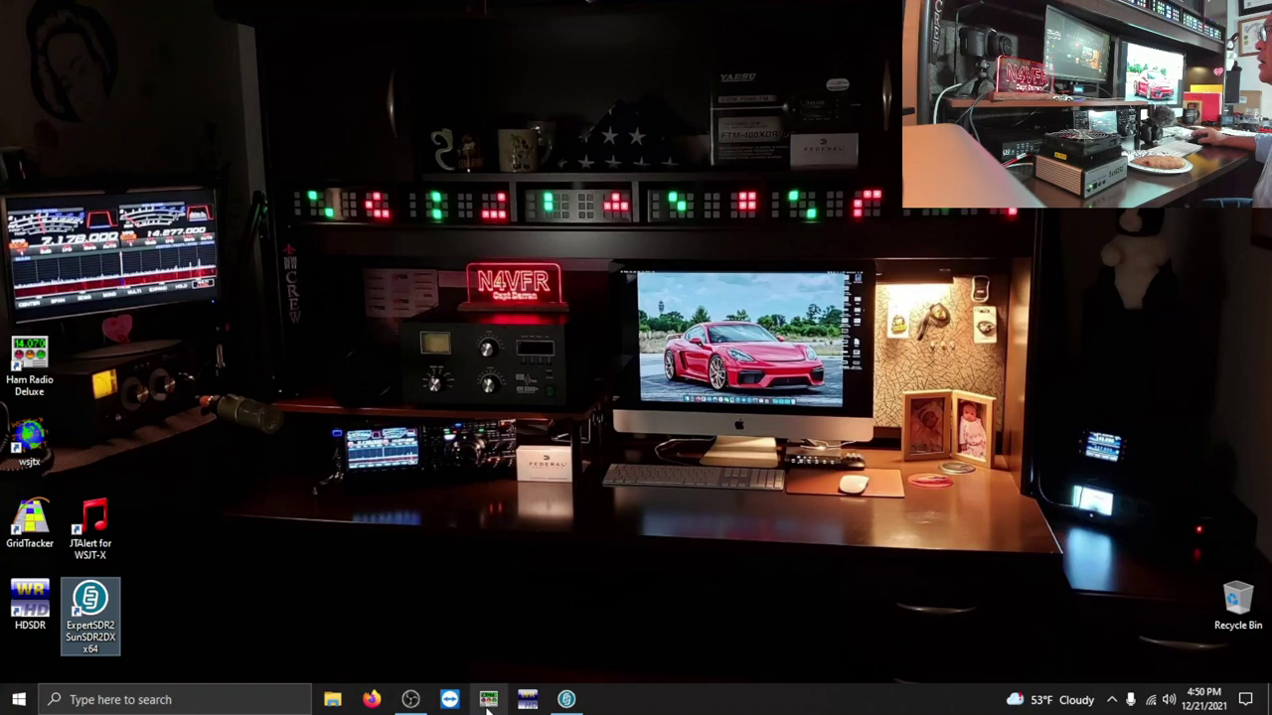
left_click(249, 705)
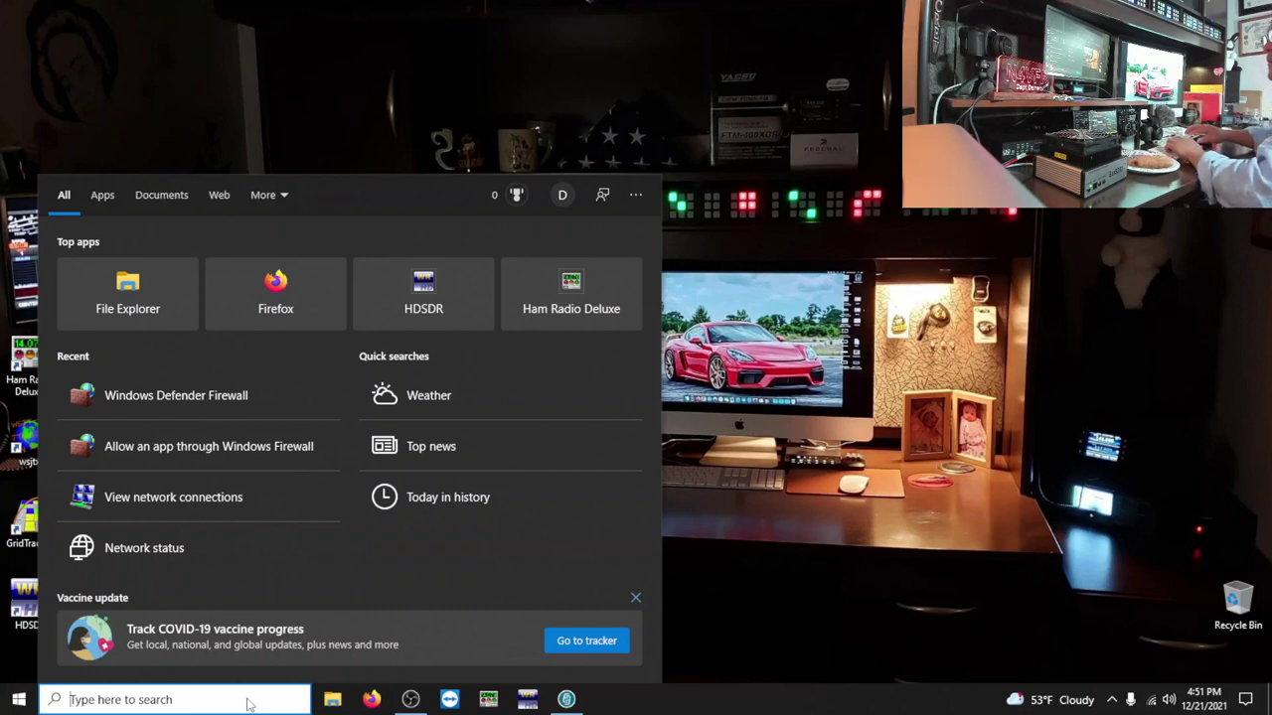
type("fir")
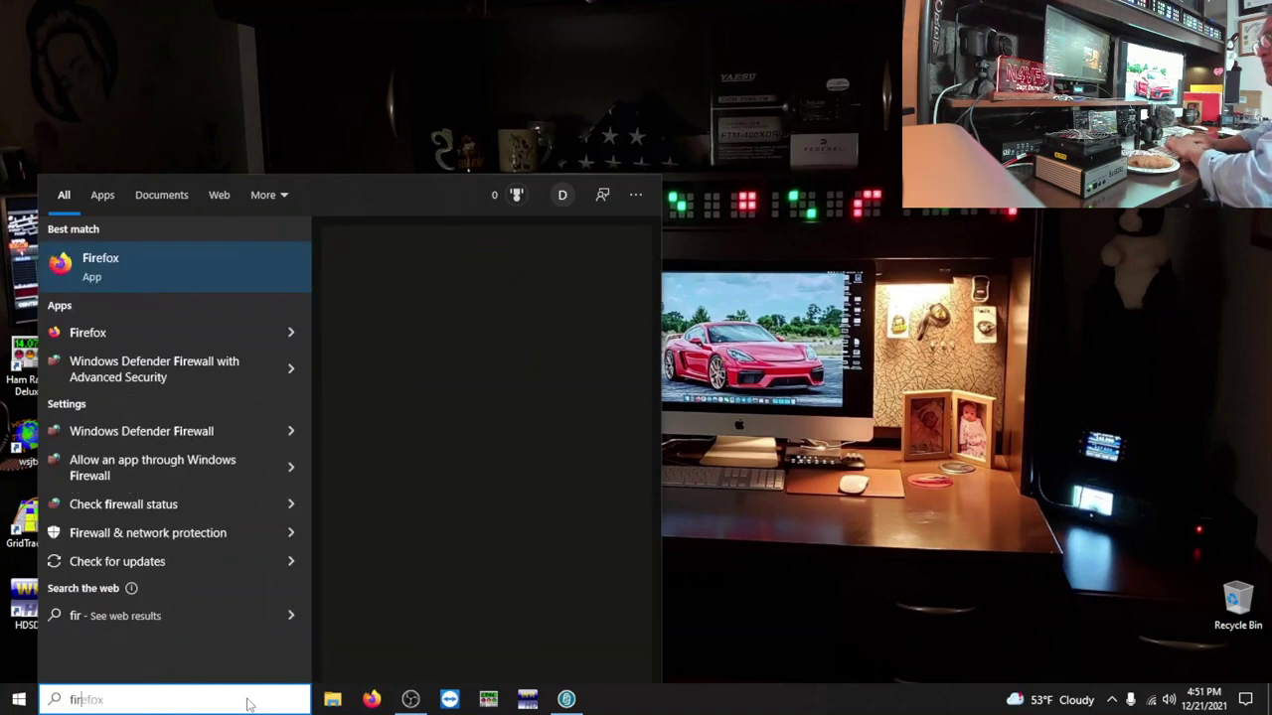
type("ewall")
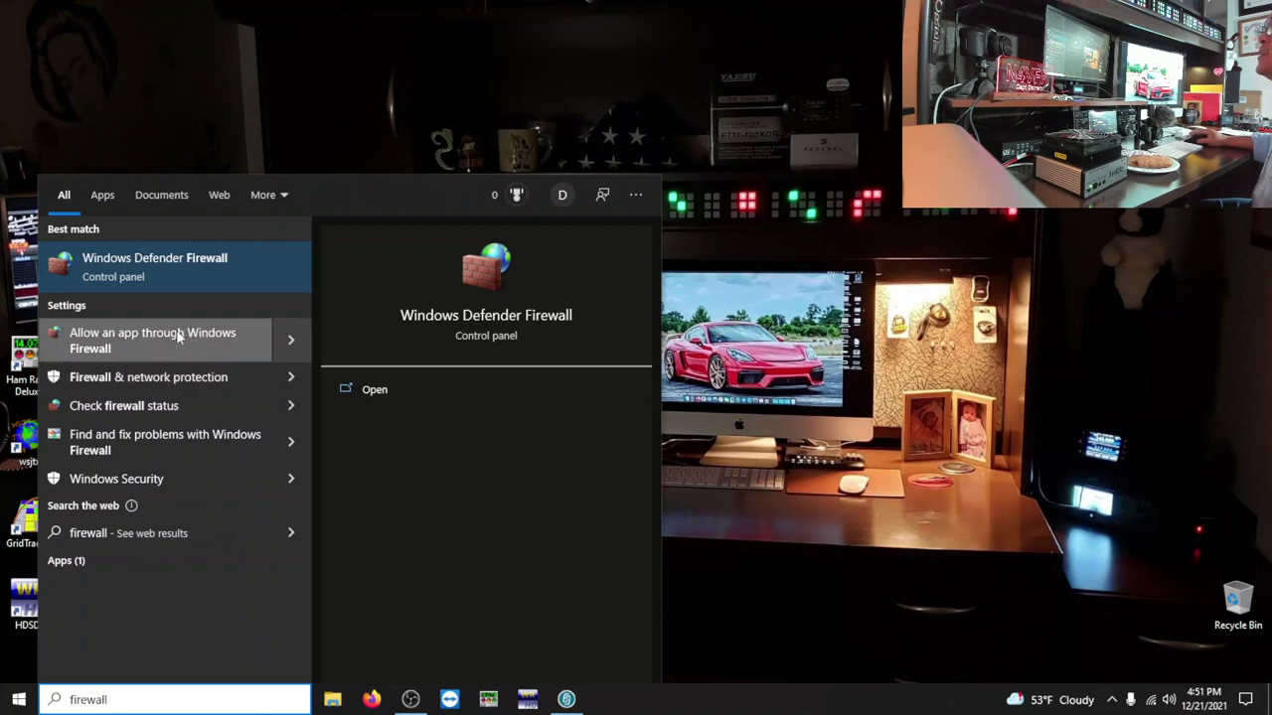
left_click(118, 340)
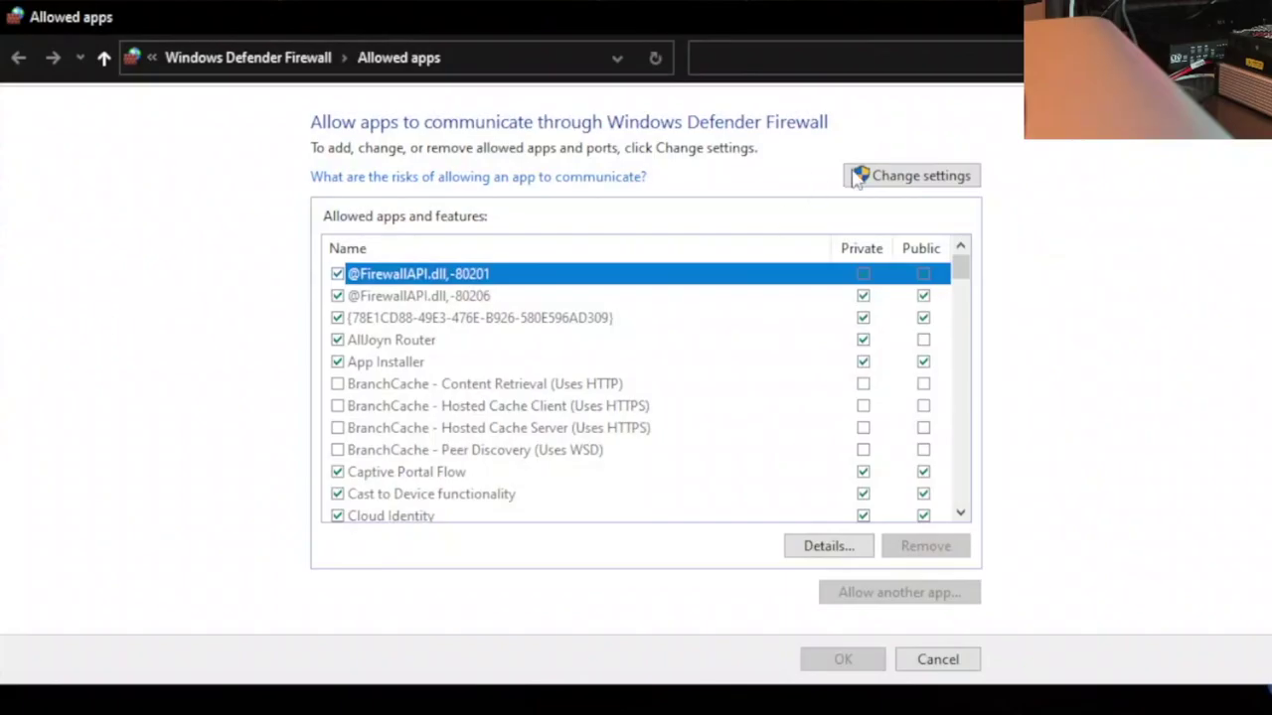
- Enable editing, allow both ExpertSDR2 entries on Private and Public networks, and save
left_click(866, 176)
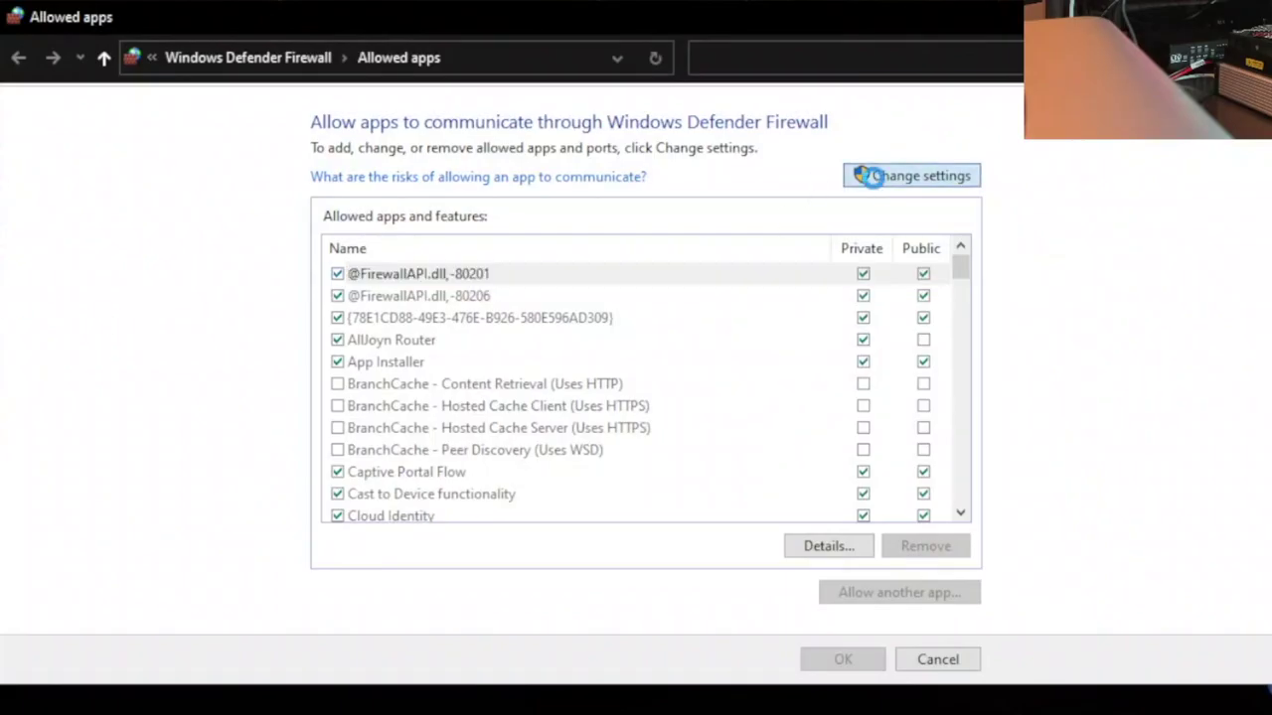
scroll(814, 442, "down", 6)
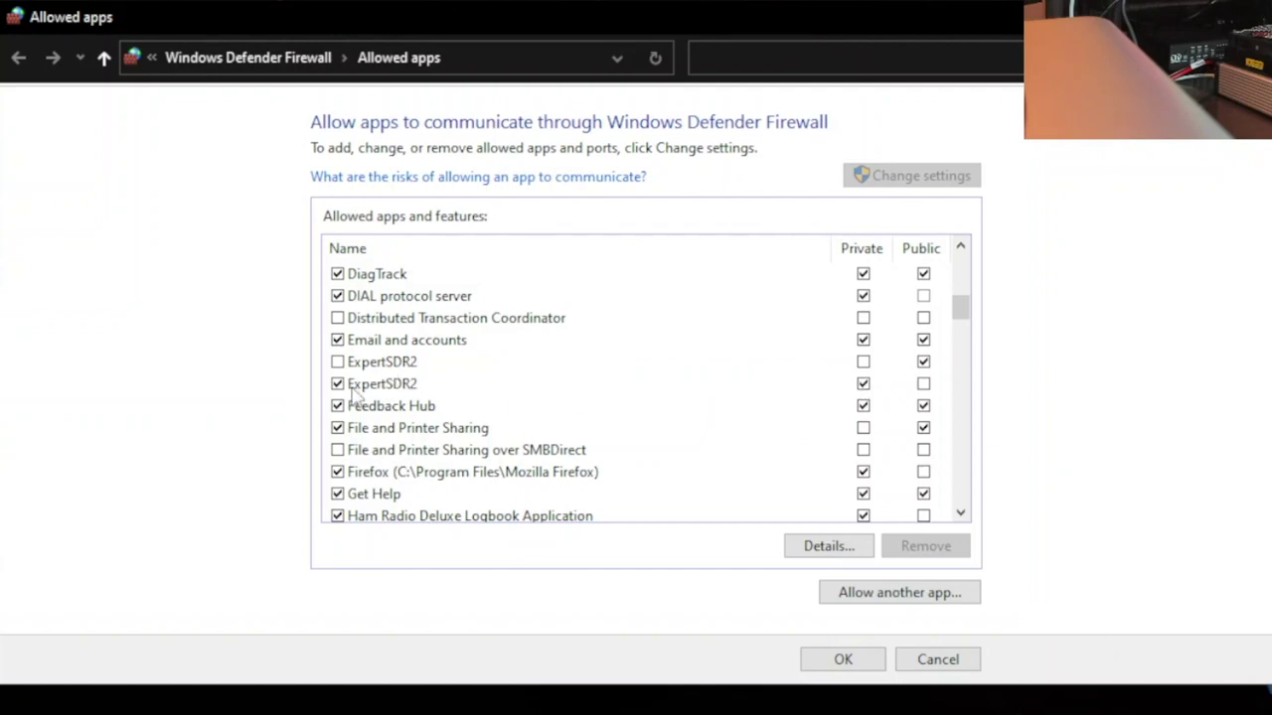
left_click(338, 362)
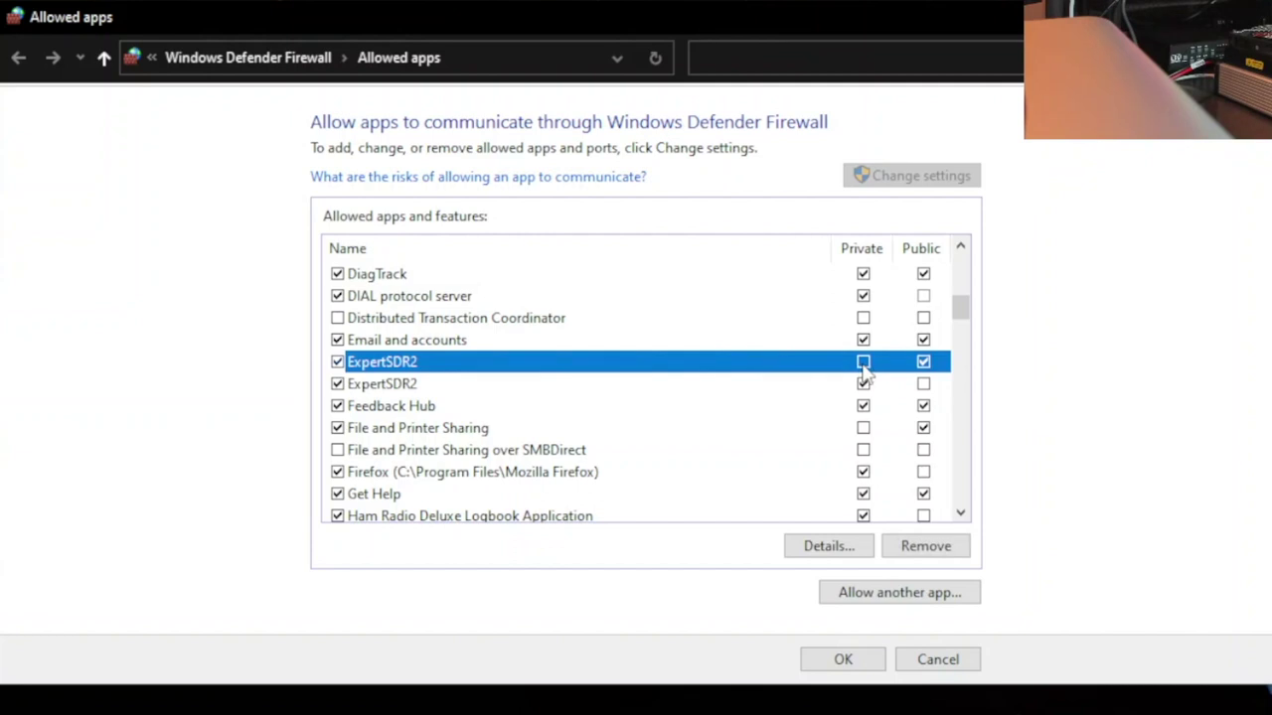
left_click(923, 384)
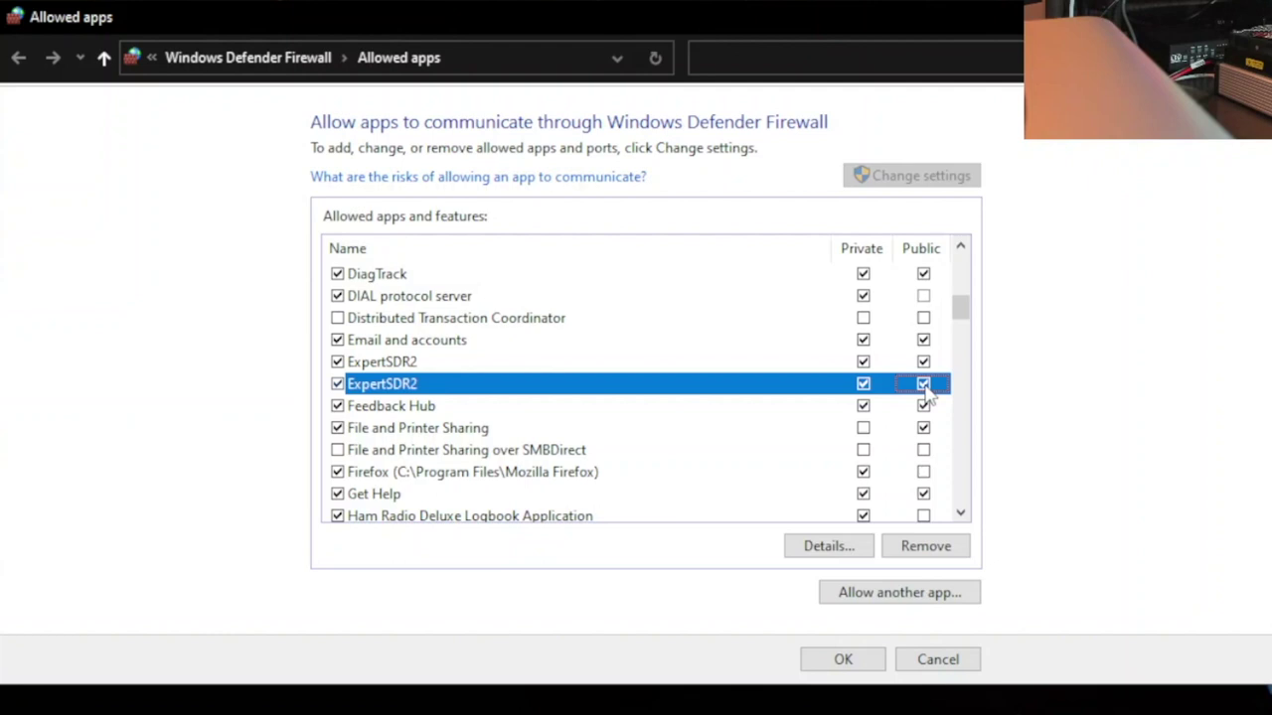
left_click(855, 659)
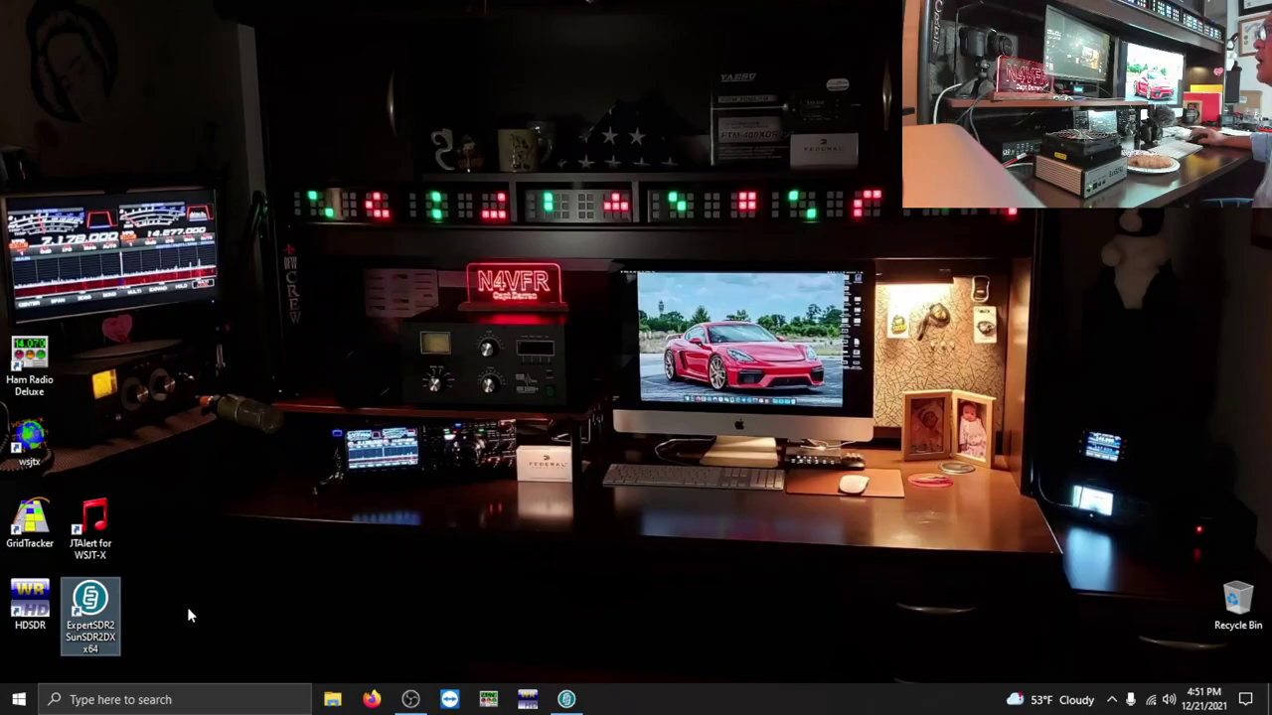
- Restore the ExpertSDR2 window to see live 40M signals at 7.190.510 MHz LSB
left_click(90, 611)
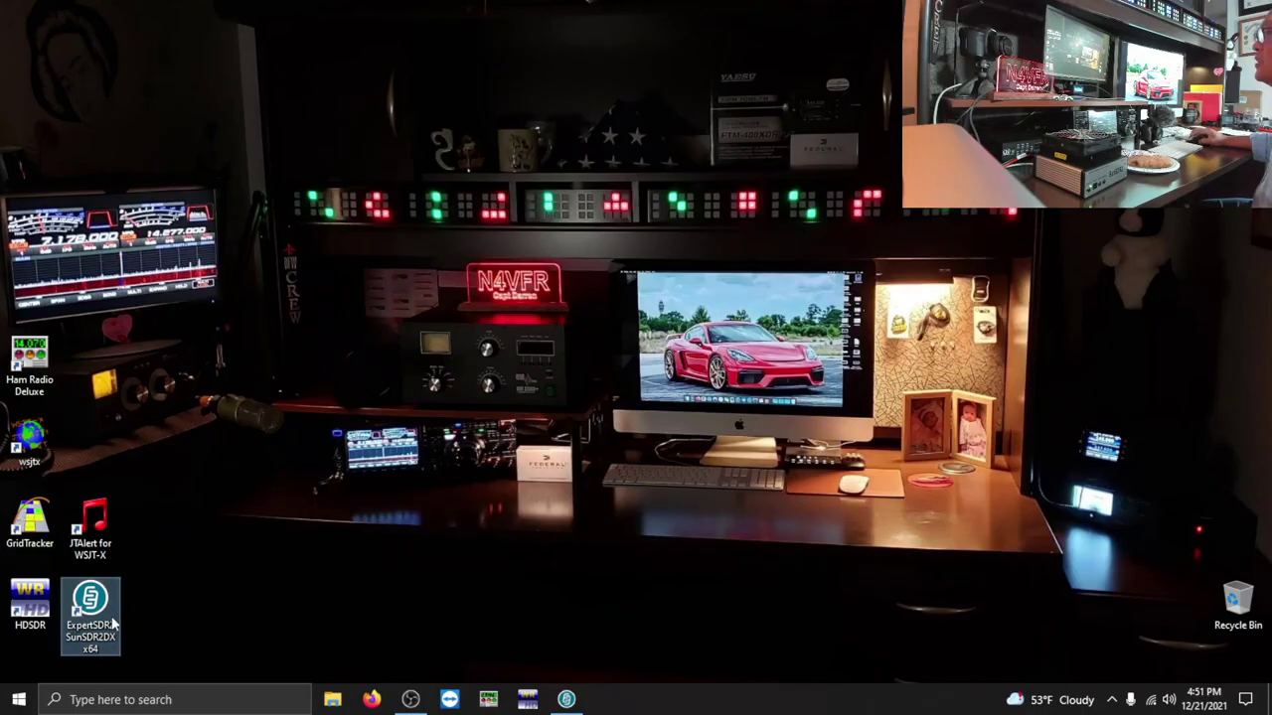
left_click(568, 699)
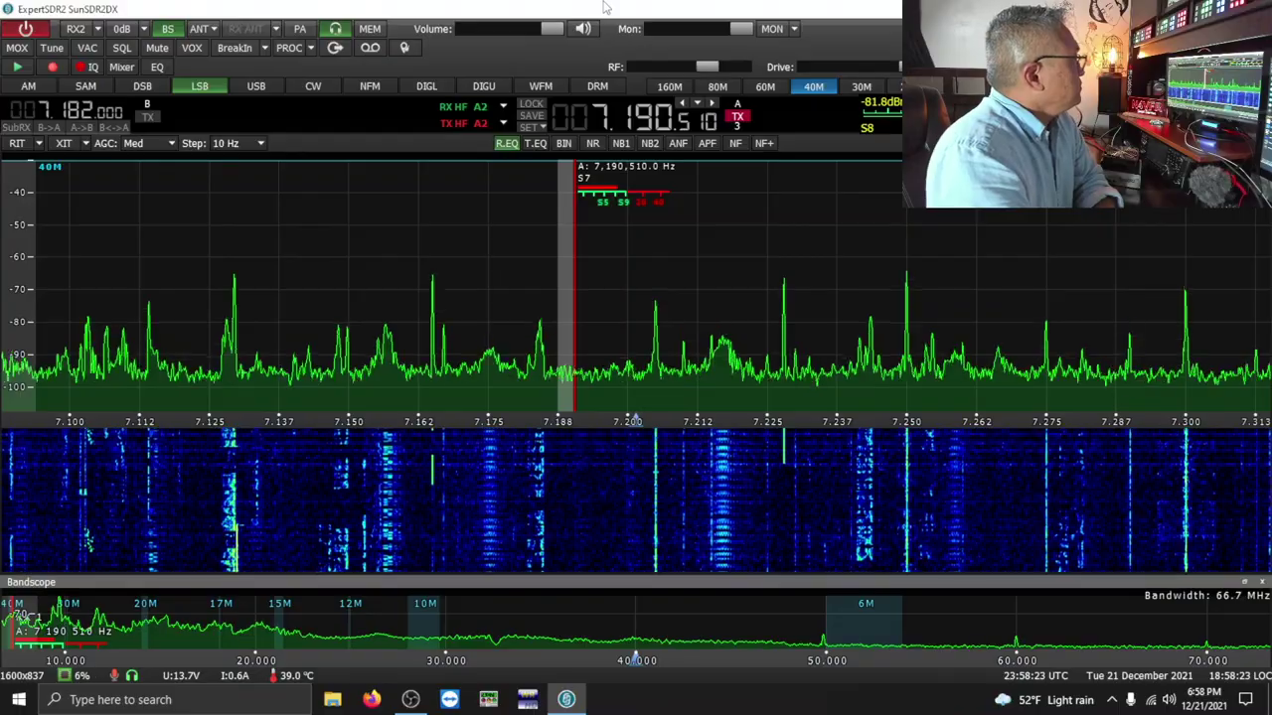
- Switch the power meter from Peak to RMS under Options > Display > Indicators
key("ctrl+o")
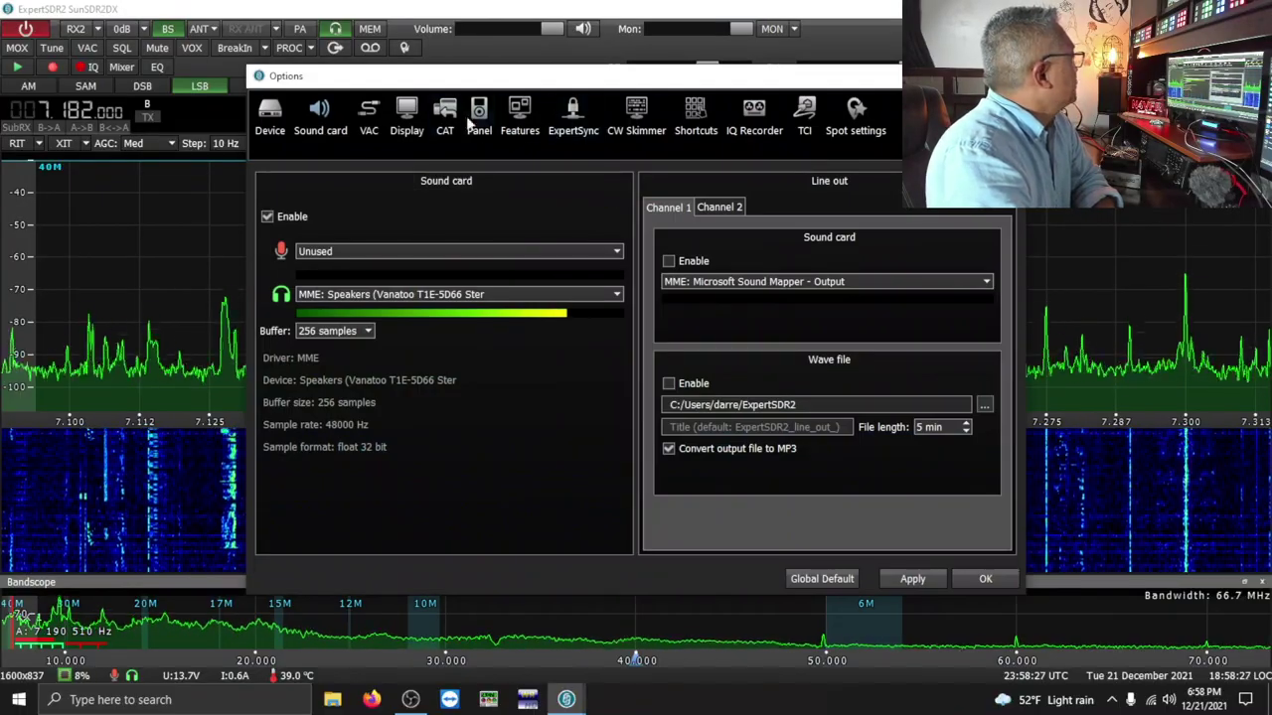
left_click(406, 114)
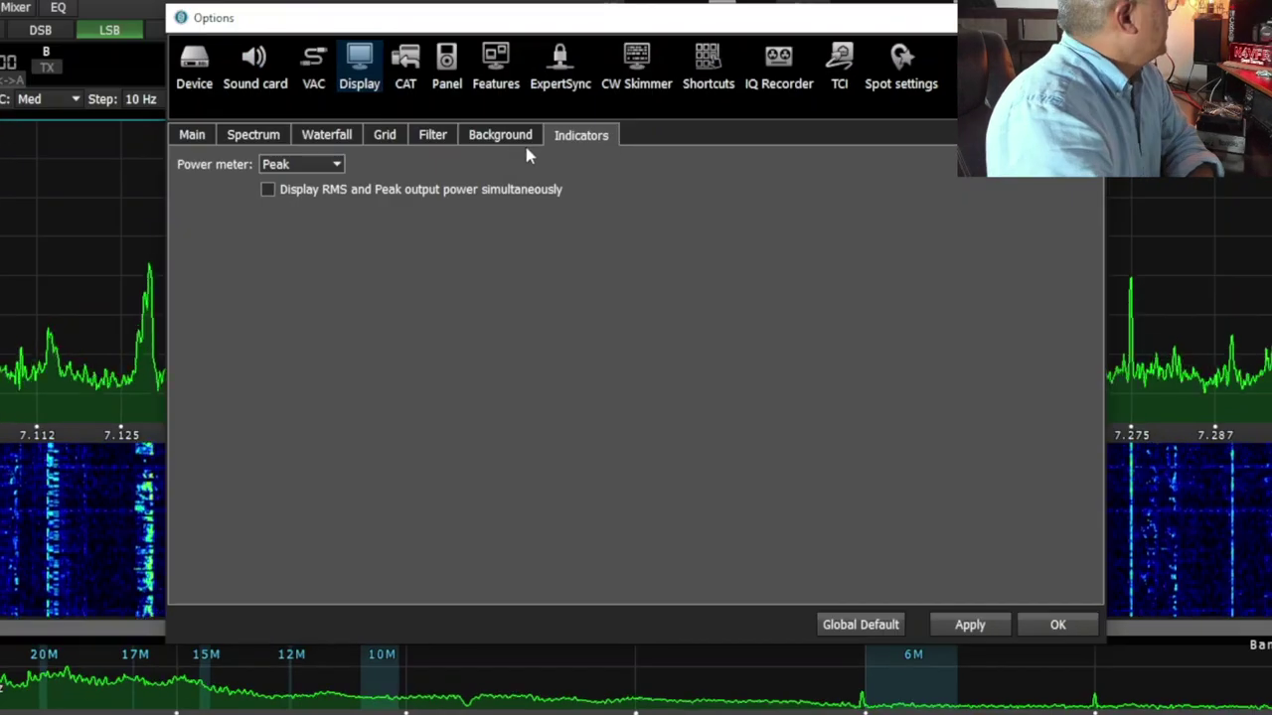
left_click(336, 165)
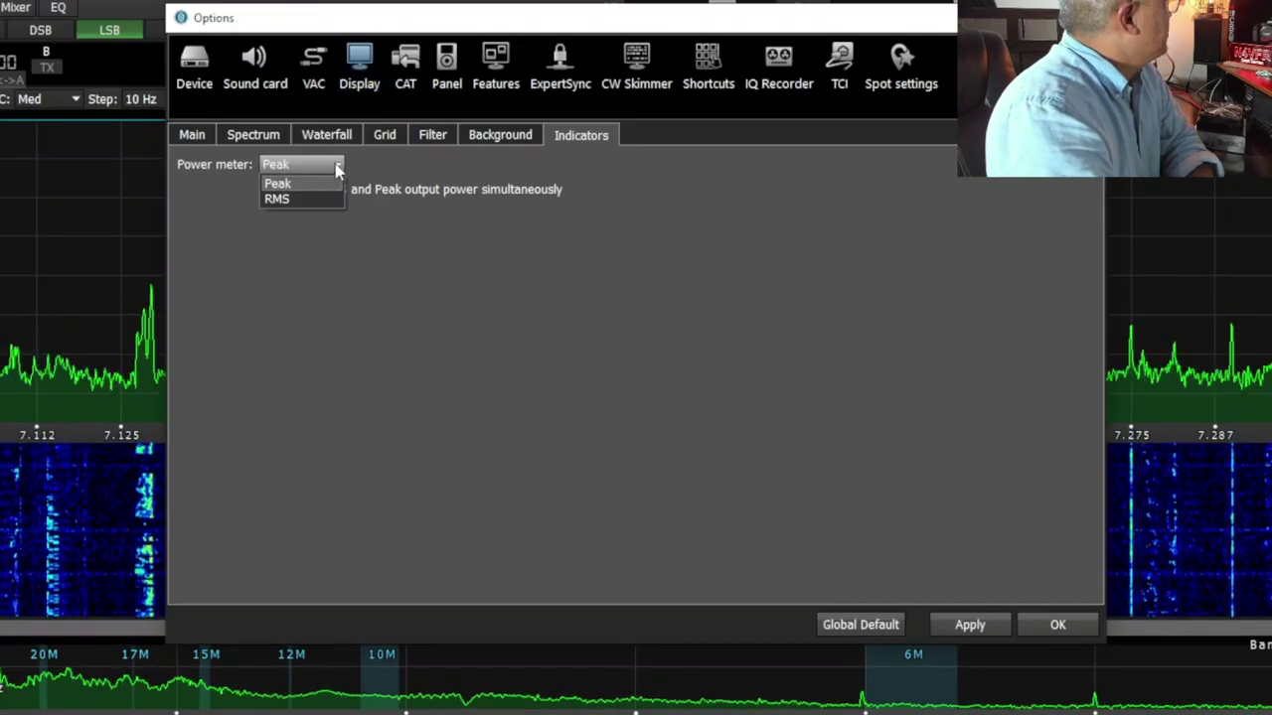
left_click(305, 196)
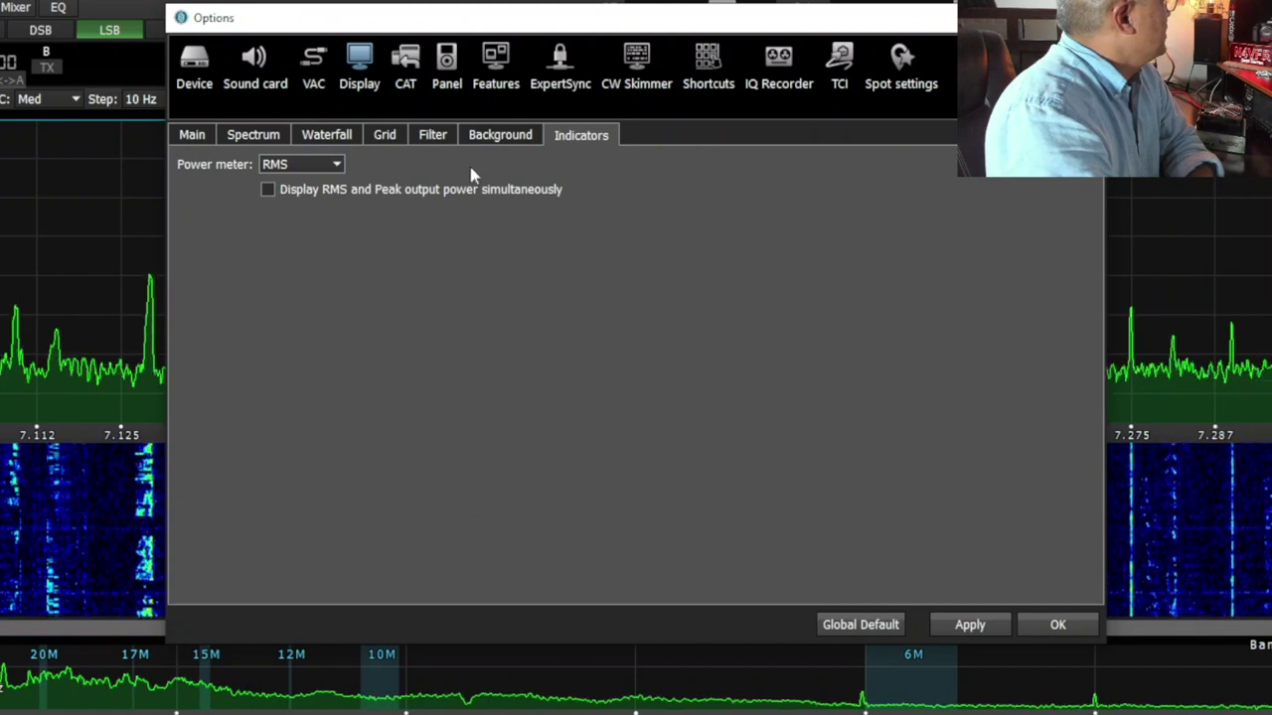